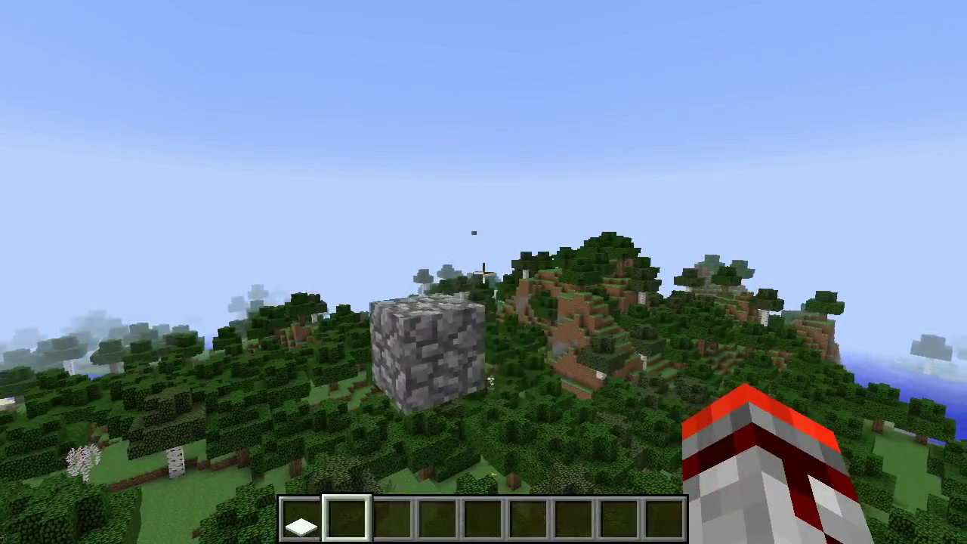
- Stack snow layers on a single grass block in the forest clearing until they form a full-height block
{"action": "key", "text": "d"}
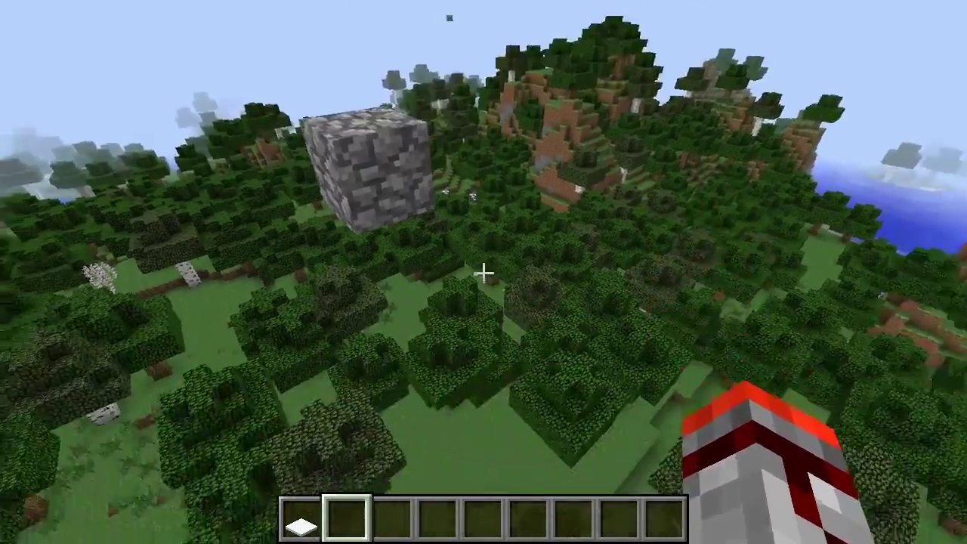
{"action": "key", "text": "w"}
{"action": "key", "text": "d"}
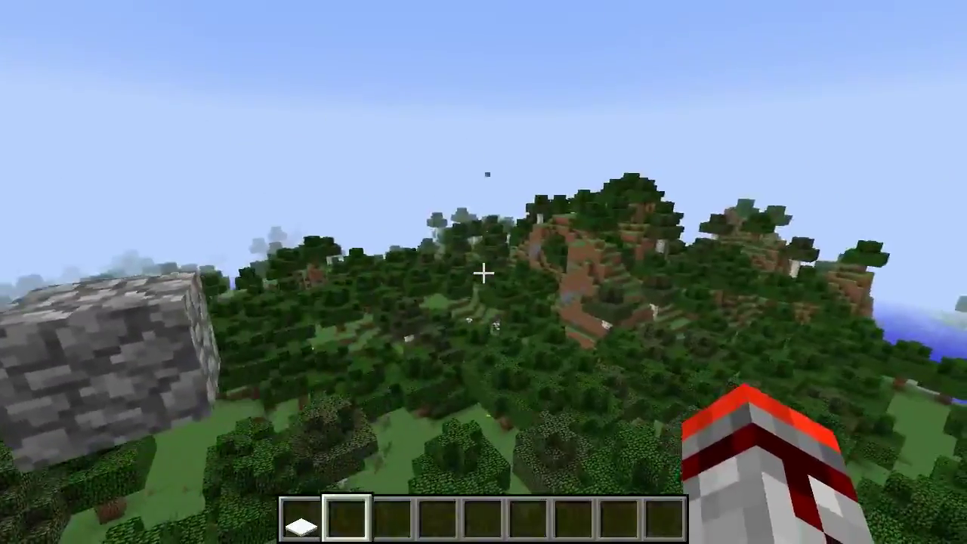
{"action": "key", "text": "1"}
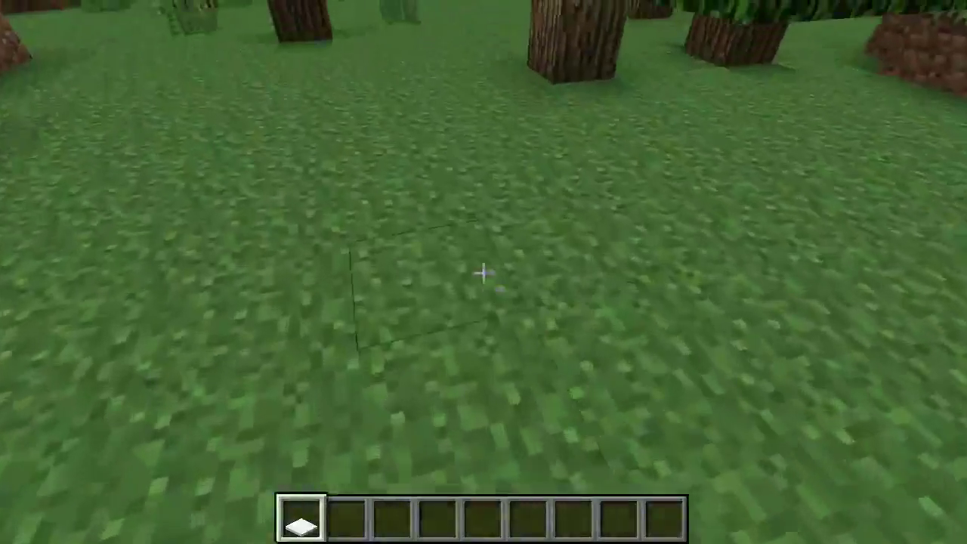
{"action": "right_click", "coordinate": [483, 272]}
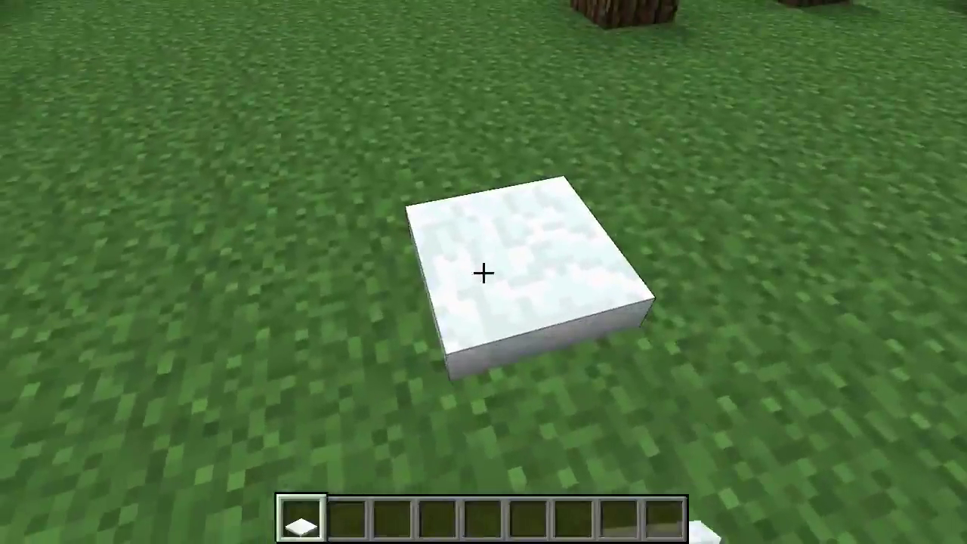
{"action": "right_click", "coordinate": [483, 272]}
{"action": "right_click", "coordinate": [484, 272]}
{"action": "right_click", "coordinate": [484, 272]}
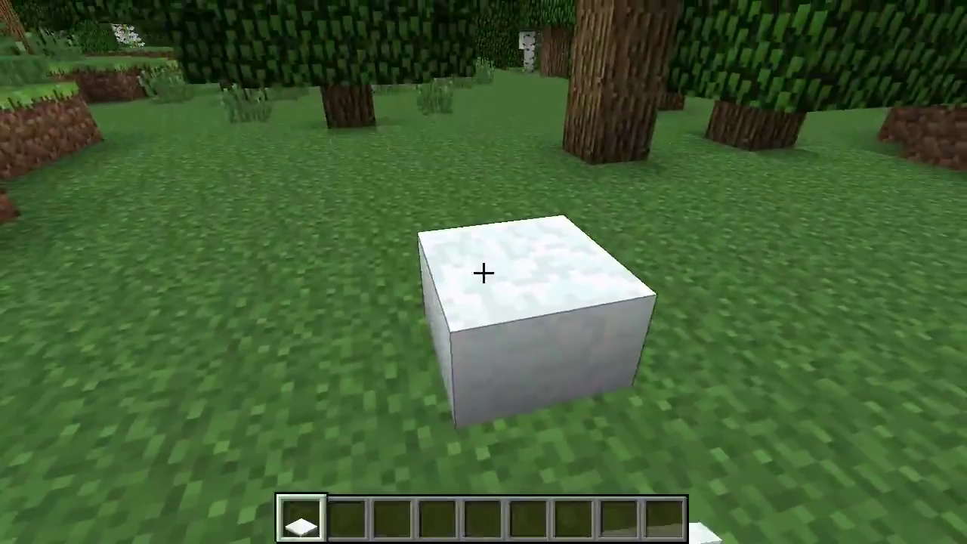
{"action": "right_click", "coordinate": [484, 272]}
{"action": "right_click", "coordinate": [484, 272]}
{"action": "right_click", "coordinate": [483, 272]}
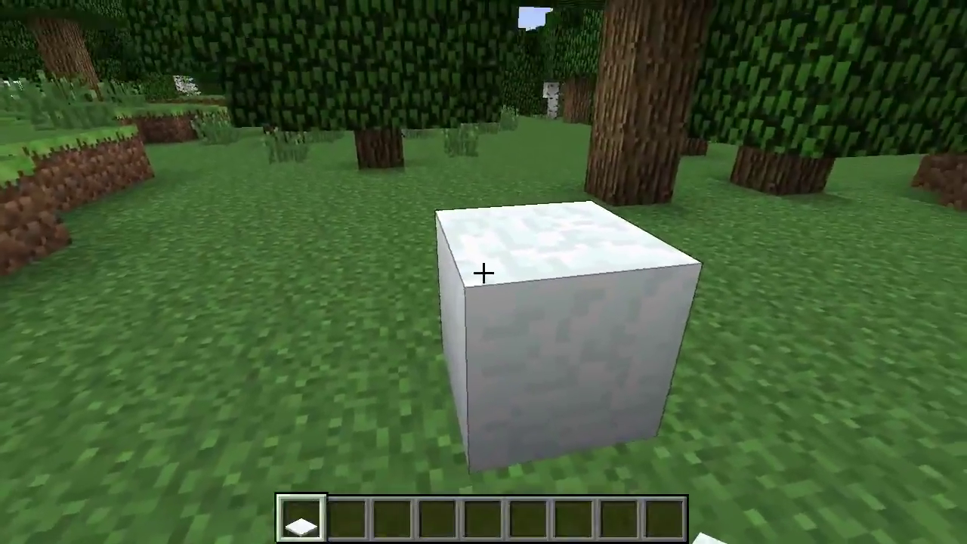
- Remove the stacked snow block from the grass
{"action": "key", "text": "w"}
{"action": "key", "text": "s"}
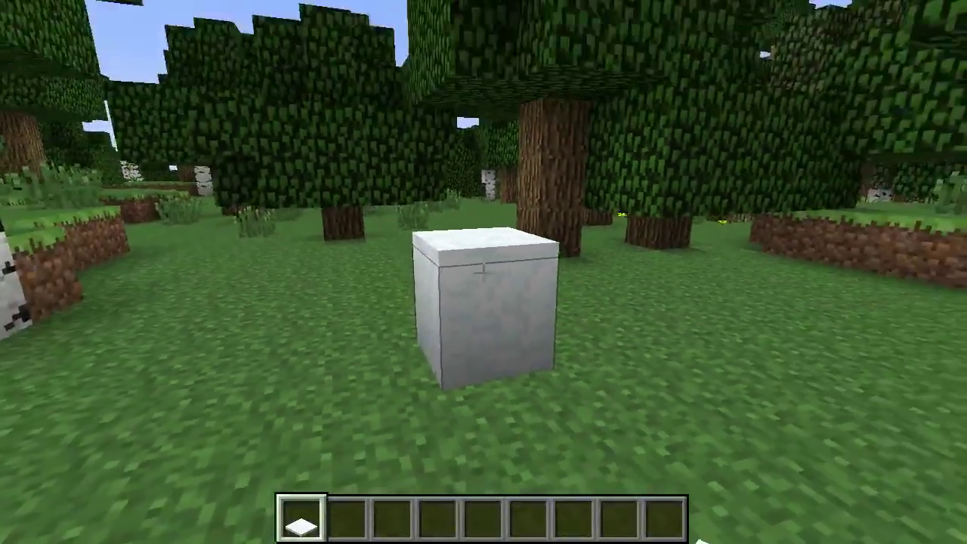
{"action": "key", "text": "w"}
{"action": "left_click", "coordinate": [483, 272]}
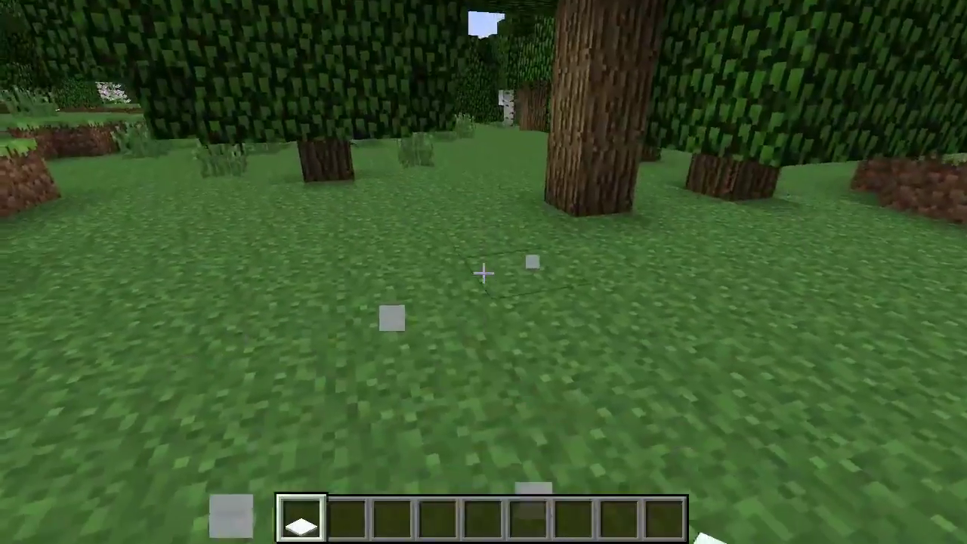
- Fly up above the forest with an empty hand and examine the terrain around the floating cobblestone block
{"action": "scroll", "coordinate": [484, 272], "scroll_direction": "down", "scroll_amount": 1}
{"action": "key", "text": "space"}
{"action": "key", "text": "space"}
{"action": "key", "text": "space"}
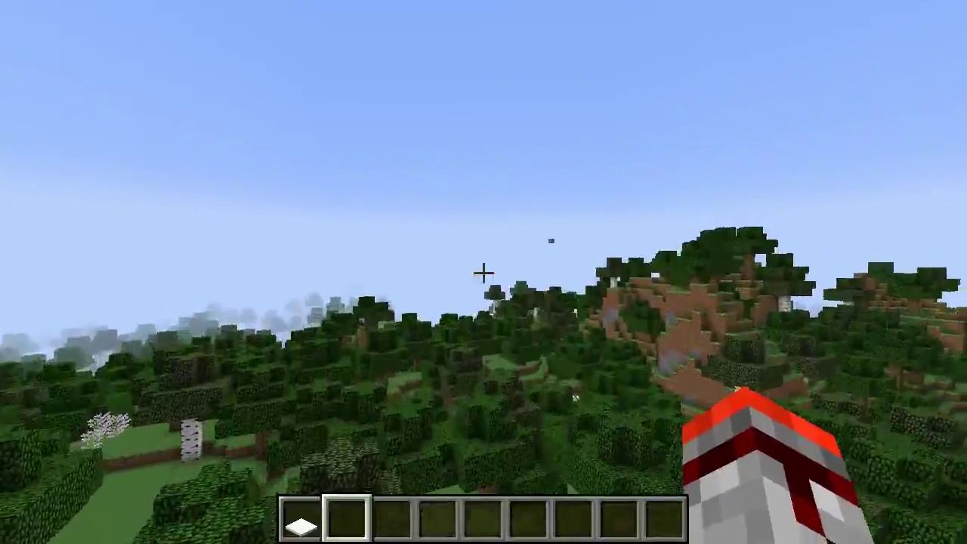
{"action": "key", "text": "space"}
{"action": "key", "text": "s"}
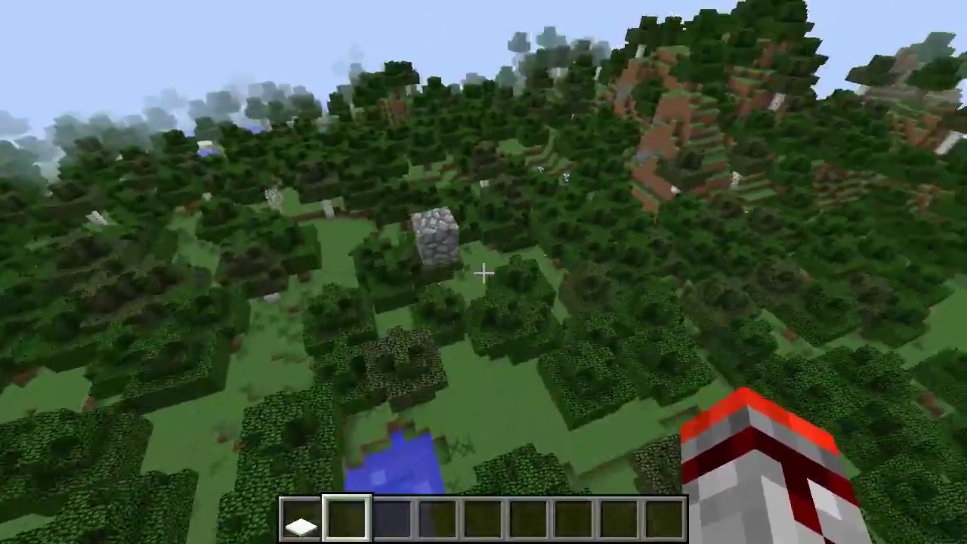
{"action": "key", "text": "shift"}
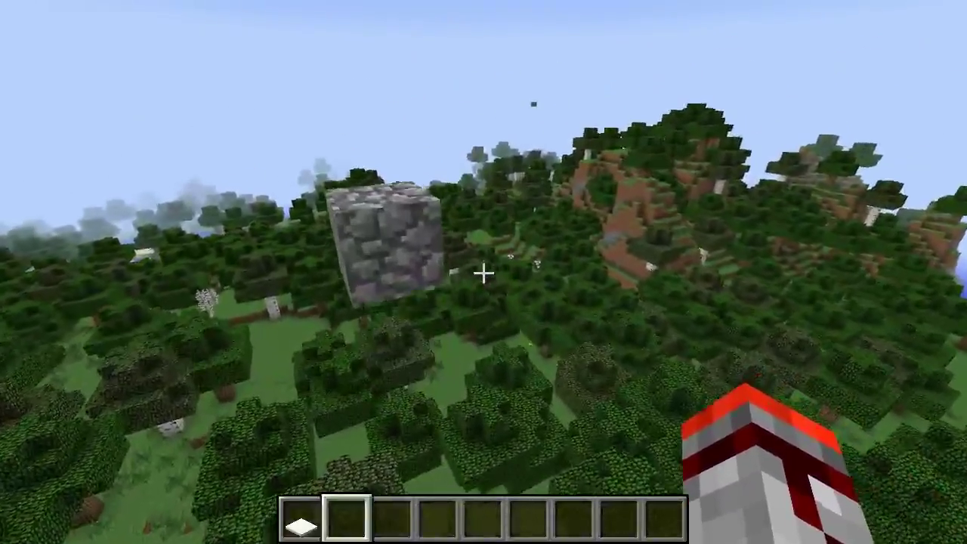
{"action": "key", "text": "s"}
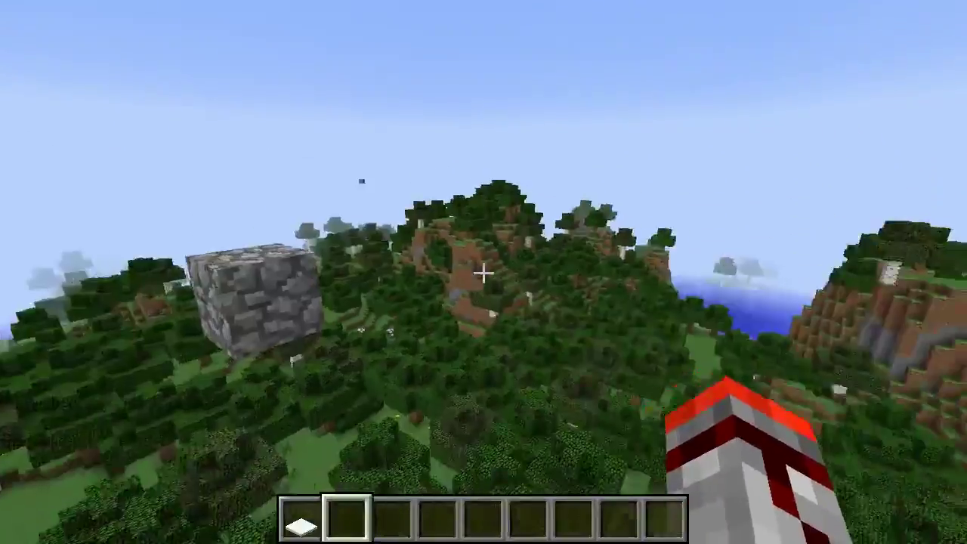
{"action": "key", "text": "d"}
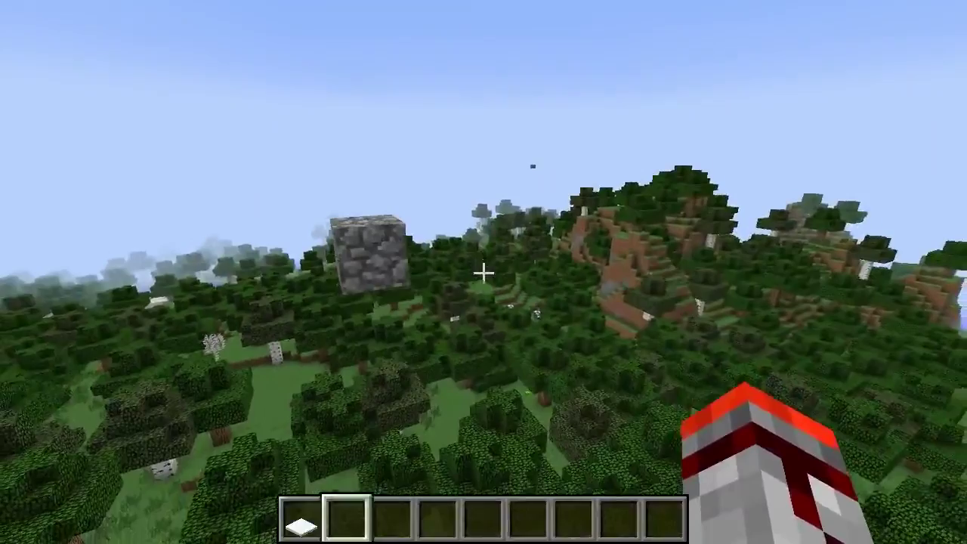
{"action": "key", "text": "w"}
{"action": "key", "text": "s"}
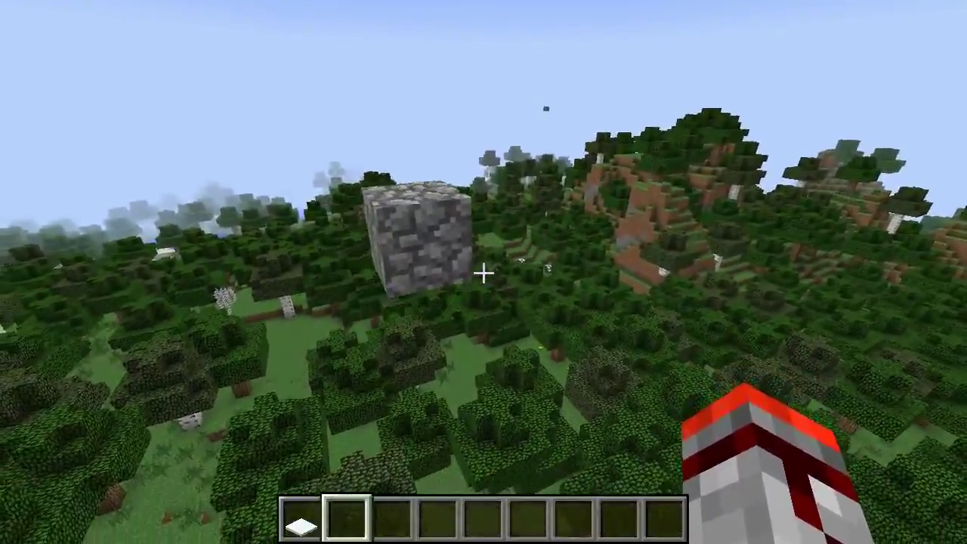
{"action": "key", "text": "w"}
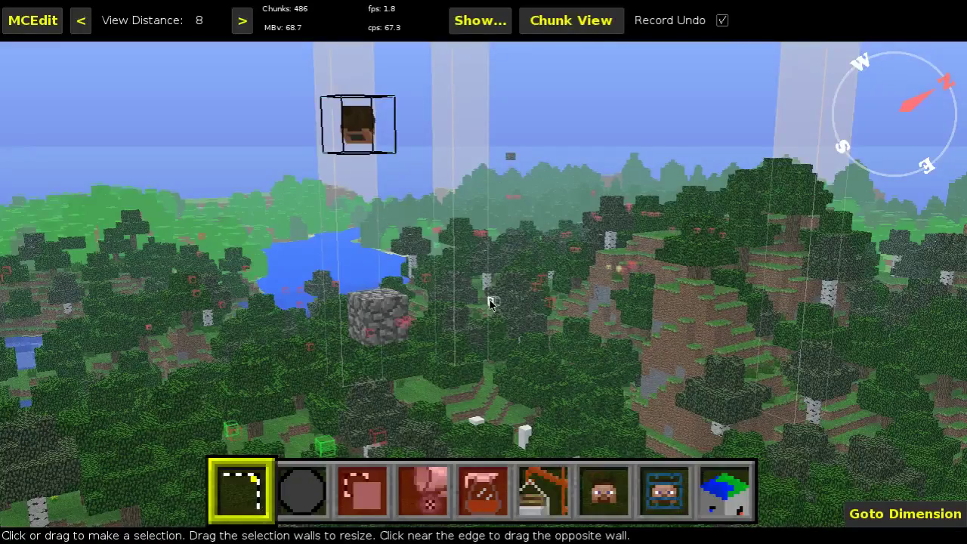
- In MCEdit, select a flat area of 73 W x 53 L x 1 H above the forest
{"action": "key", "text": "a"}
{"action": "mouse_move", "coordinate": [497, 215]}
{"action": "right_mouse_down"}
{"action": "mouse_move", "coordinate": [483, 272]}
{"action": "mouse_move", "coordinate": [487, 202]}
{"action": "right_mouse_up"}
{"action": "left_click", "coordinate": [469, 233]}
{"action": "key", "text": "w"}
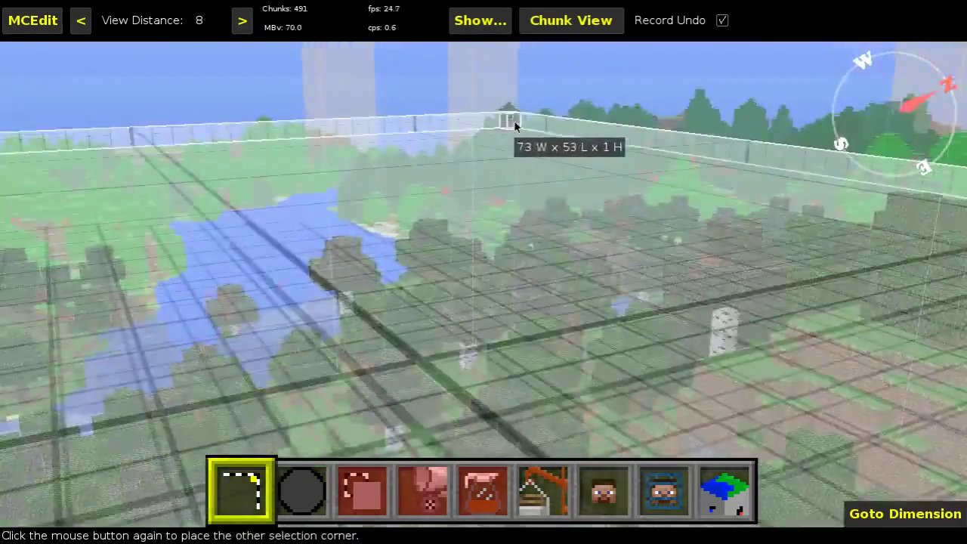
{"action": "left_click", "coordinate": [514, 126]}
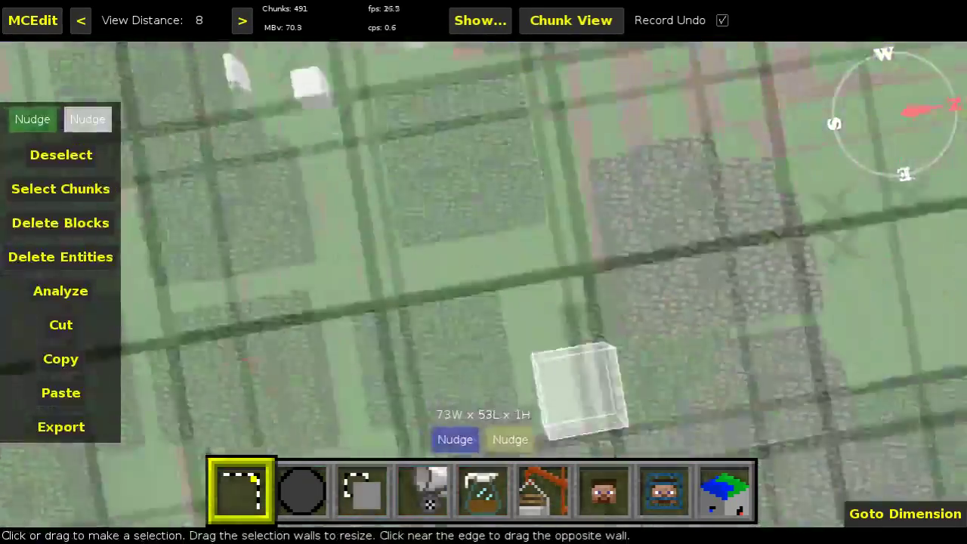
- Nudge the whole flat selection down toward the treetops
{"action": "key", "text": "space"}
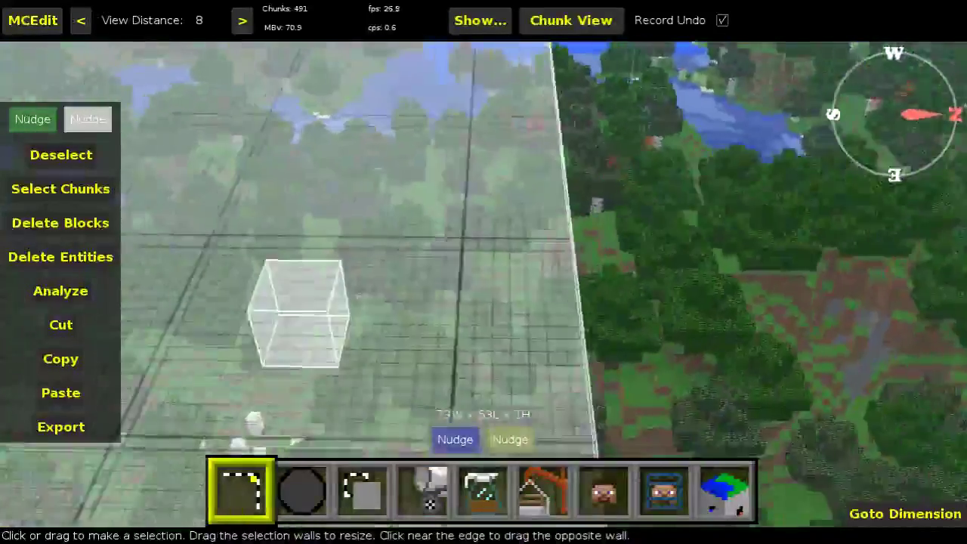
{"action": "right_click", "coordinate": [515, 126]}
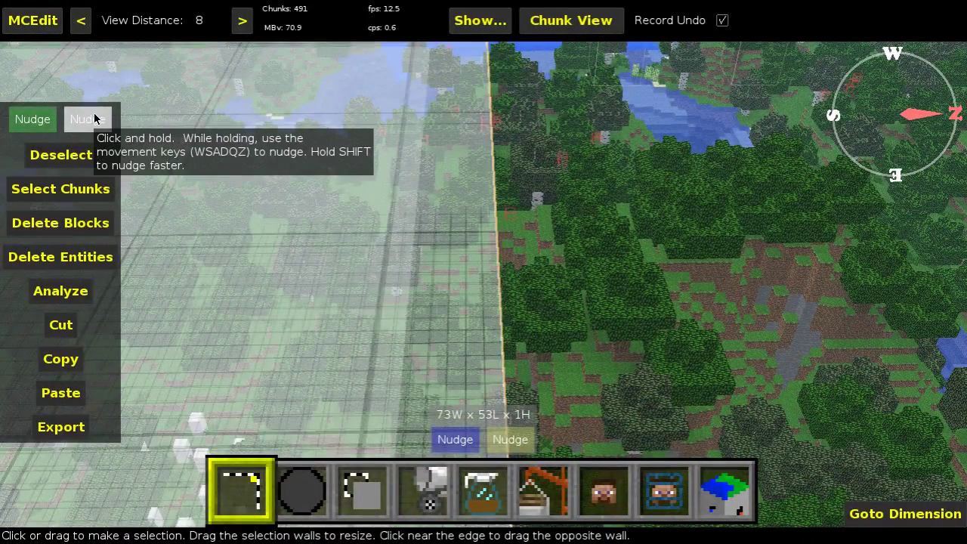
{"action": "key", "text": "z"}
{"action": "key", "text": "z"}
{"action": "key", "text": "z"}
{"action": "key", "text": "z"}
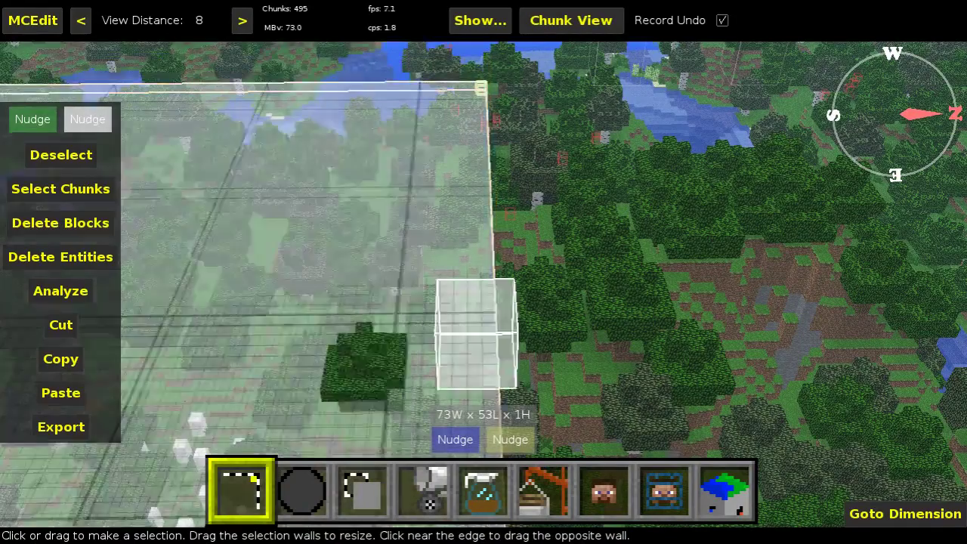
- Inspect the selection from the side and nudge it vertically to sit around the crown of the tallest tree
{"action": "key", "text": "shift"}
{"action": "key", "text": "space"}
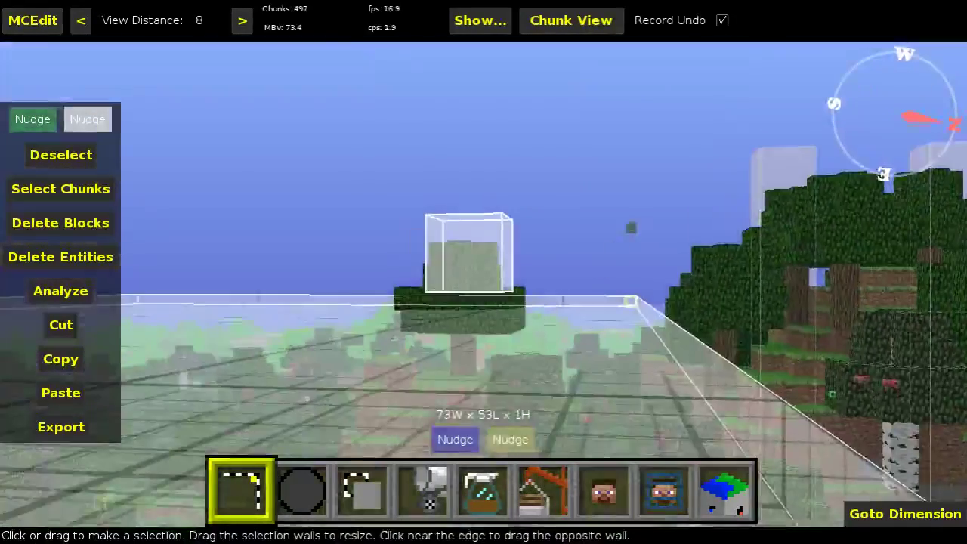
{"action": "key", "text": "z"}
{"action": "right_click", "coordinate": [483, 272]}
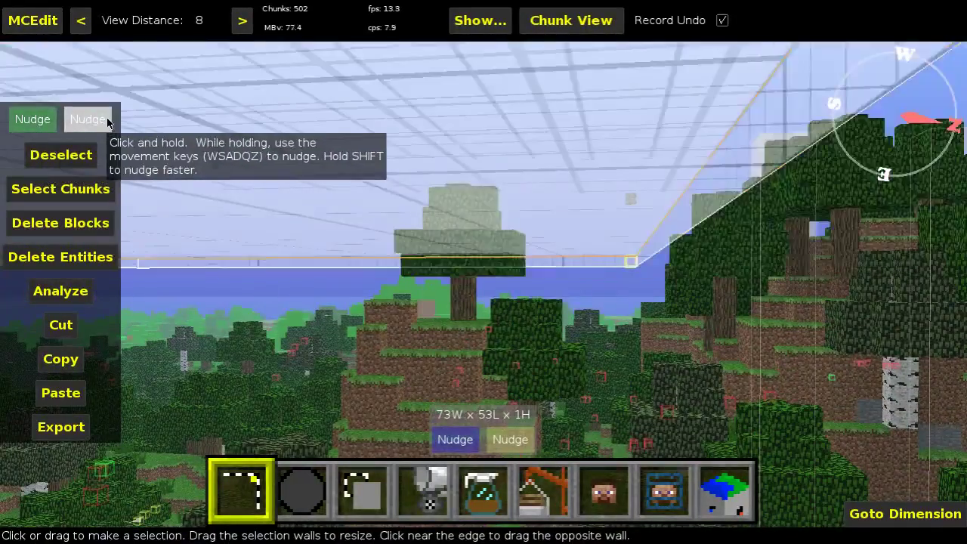
{"action": "key", "text": "q"}
{"action": "right_click", "coordinate": [419, 350]}
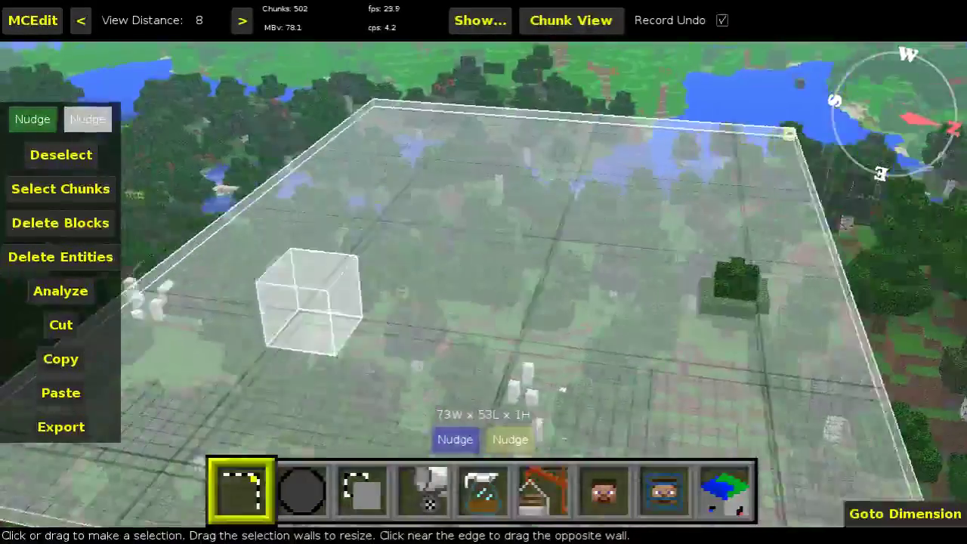
- Extend the selection down through the trees into the terrain to a height of 33 blocks
{"action": "right_click", "coordinate": [418, 350]}
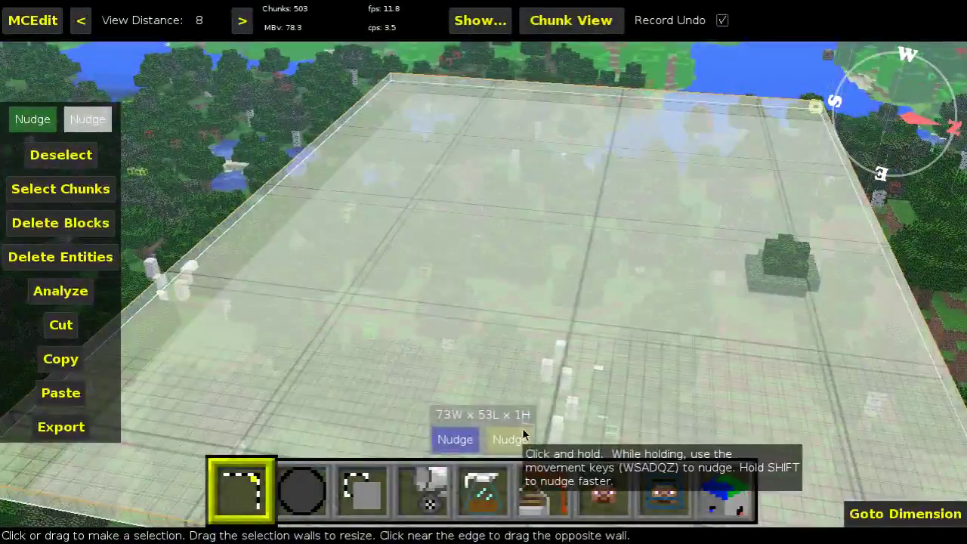
{"action": "left_click", "coordinate": [522, 431]}
{"action": "key", "text": "shift+z"}
{"action": "key", "text": "shift+z"}
{"action": "right_click", "coordinate": [520, 378]}
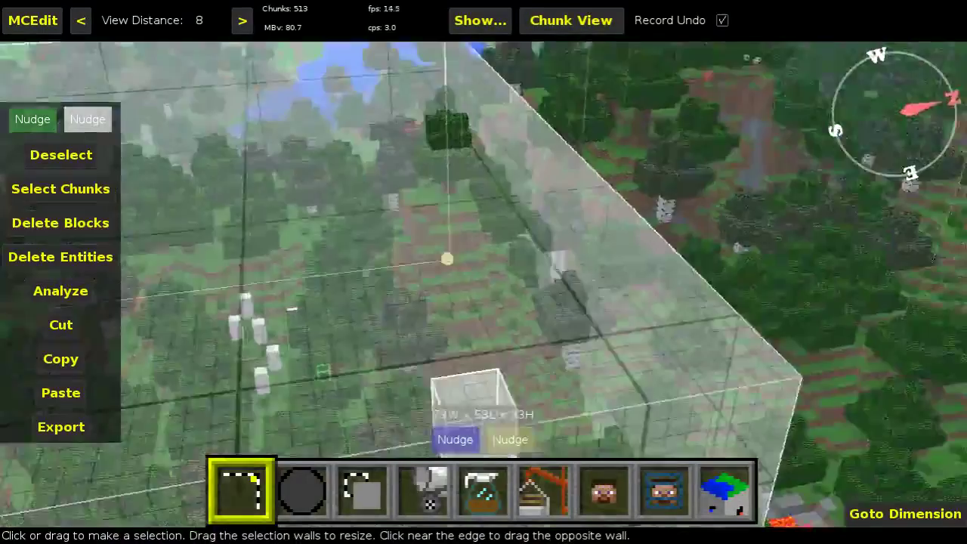
{"action": "key", "text": "z"}
{"action": "key", "text": "q"}
{"action": "right_click", "coordinate": [611, 298]}
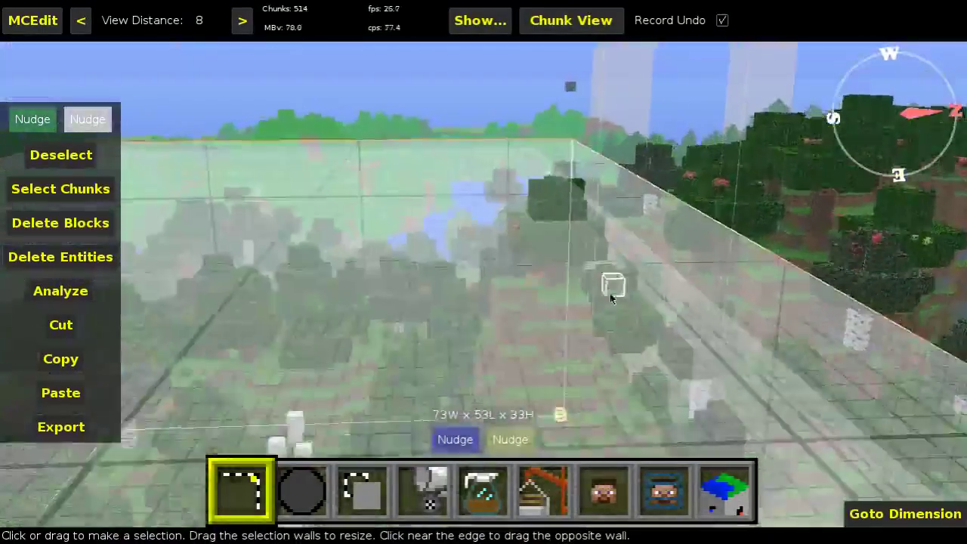
- Replace all Large Flowers Top blocks in the selection with Air
{"action": "key", "text": "w"}
{"action": "key", "text": "s"}
{"action": "key", "text": "a"}
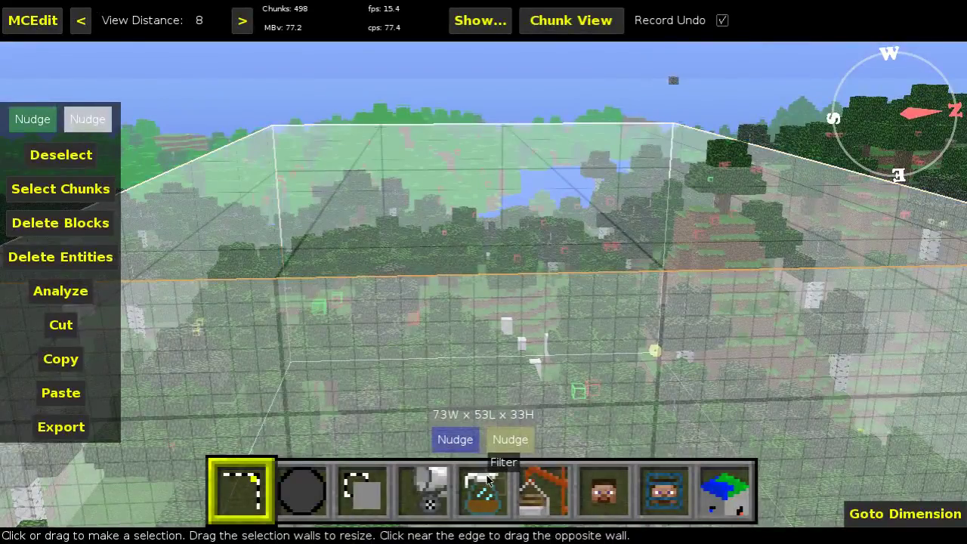
{"action": "left_click", "coordinate": [483, 489]}
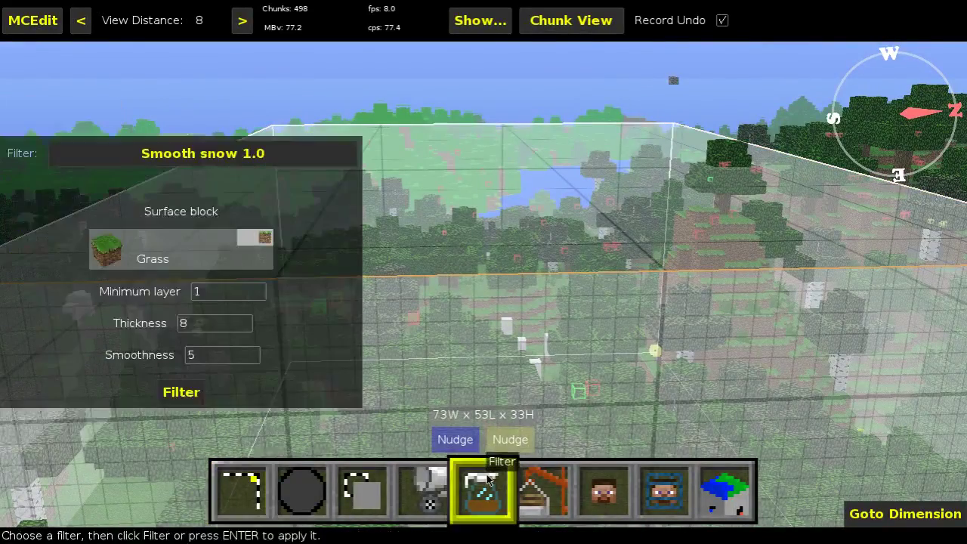
{"action": "left_click", "coordinate": [420, 487]}
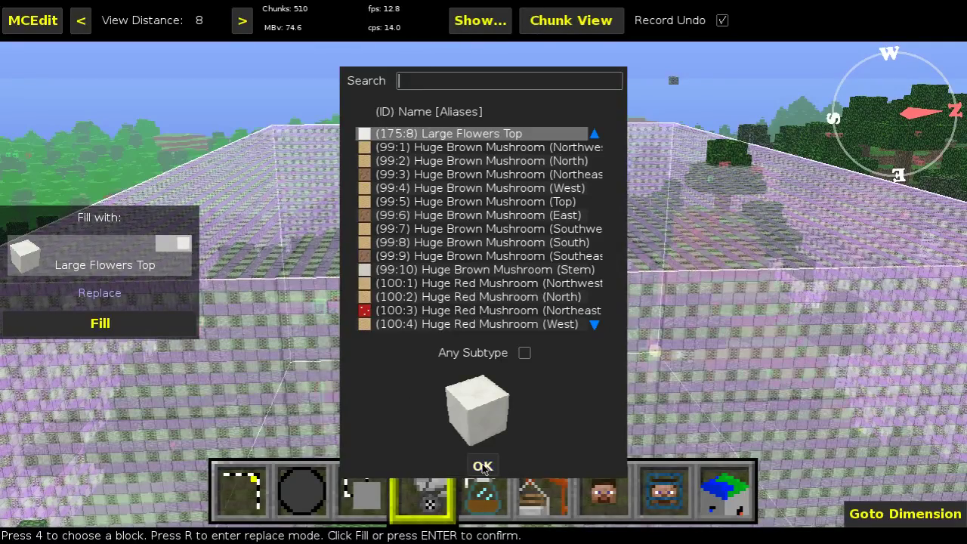
{"action": "left_click", "coordinate": [483, 467]}
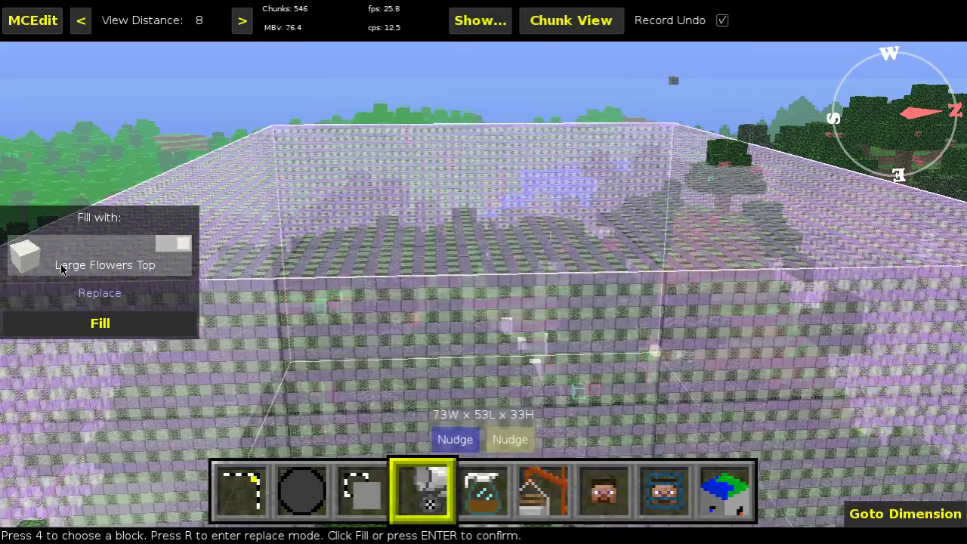
{"action": "left_click", "coordinate": [100, 293]}
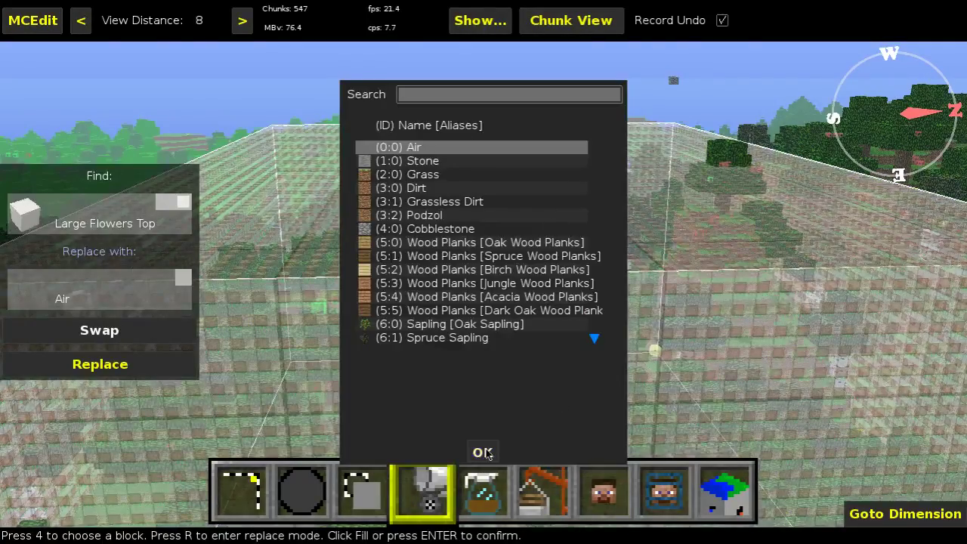
{"action": "left_click", "coordinate": [482, 452]}
{"action": "left_click", "coordinate": [100, 366]}
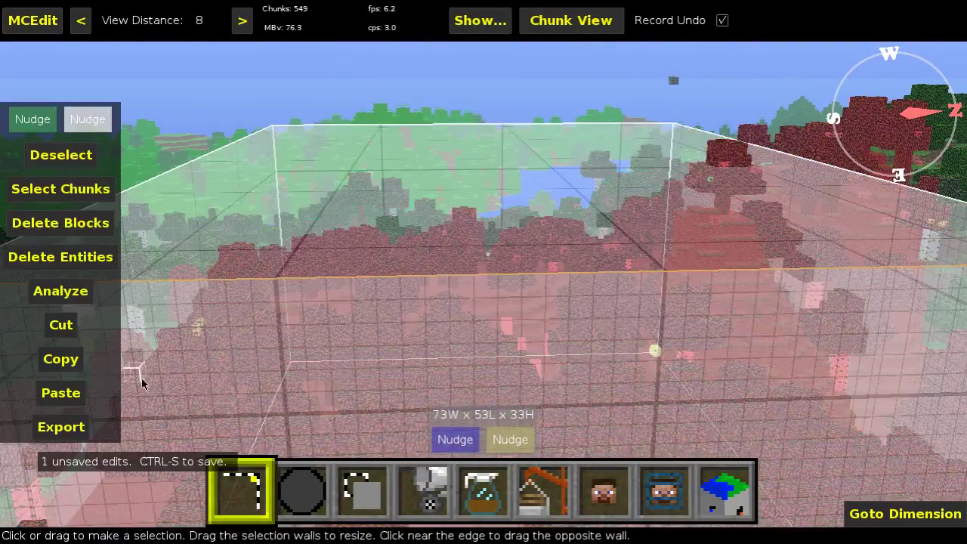
- Replace all Tall Grass blocks in the selection with Air
{"action": "left_click", "coordinate": [429, 489]}
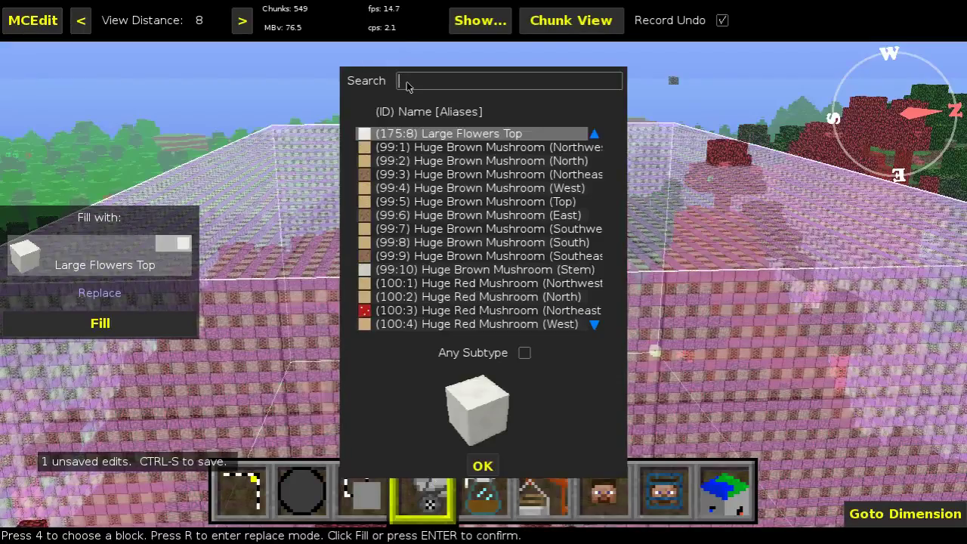
{"action": "type", "text": "tall"}
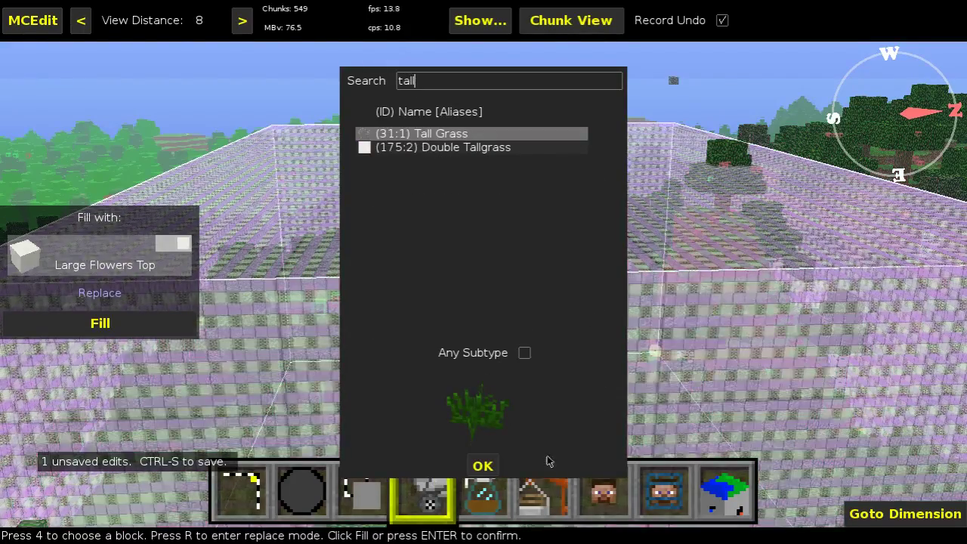
{"action": "left_click", "coordinate": [476, 464]}
{"action": "left_click", "coordinate": [116, 294]}
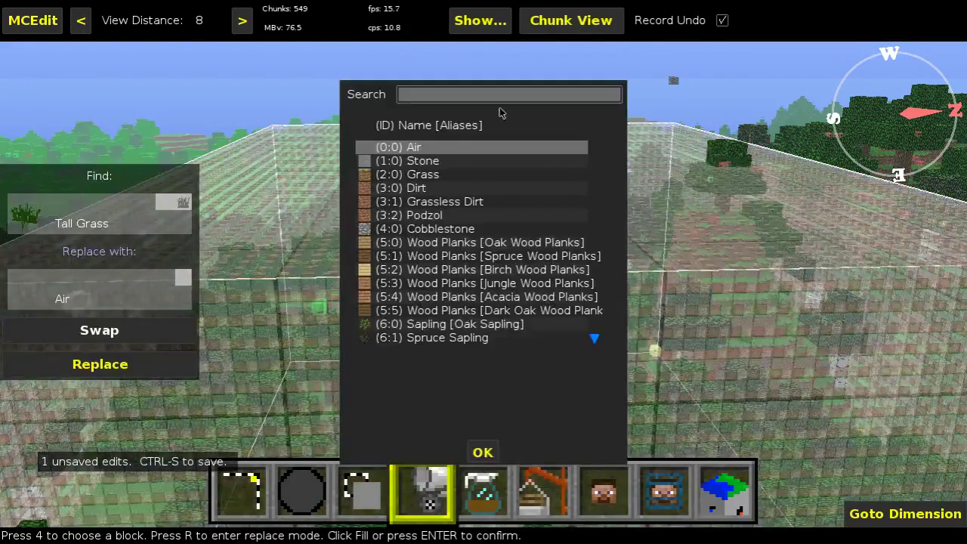
{"action": "double_click", "coordinate": [410, 149]}
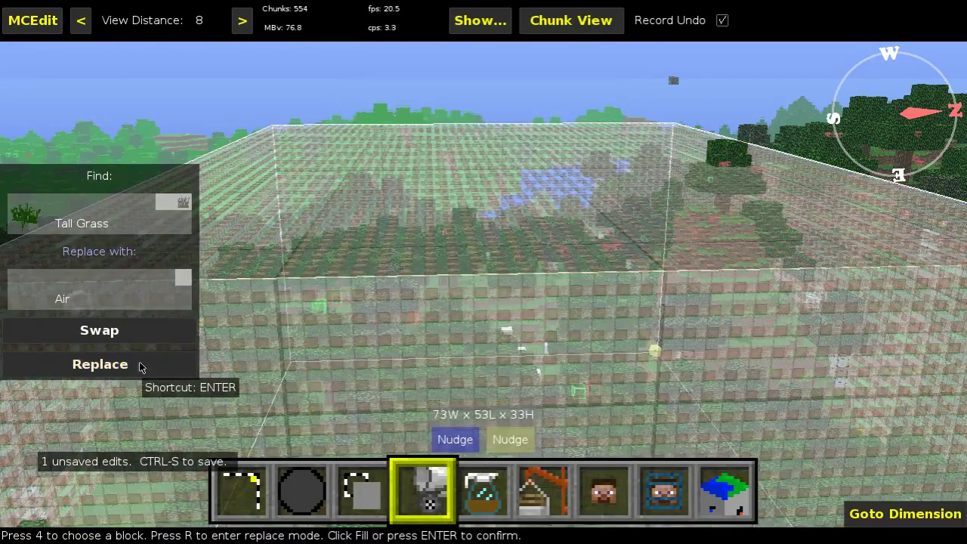
{"action": "left_click", "coordinate": [139, 366]}
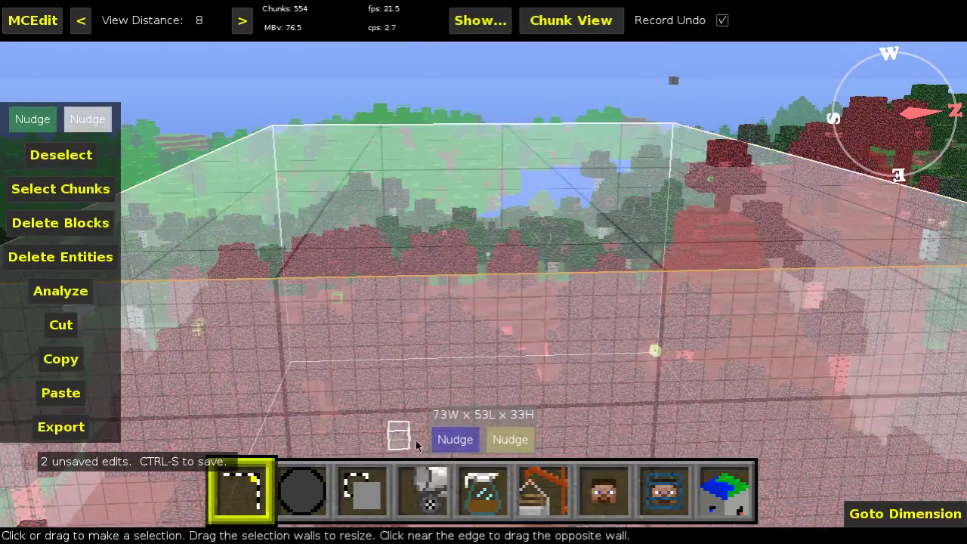
- Replace all Poppy blocks in the selection with Air
{"action": "left_click", "coordinate": [428, 487]}
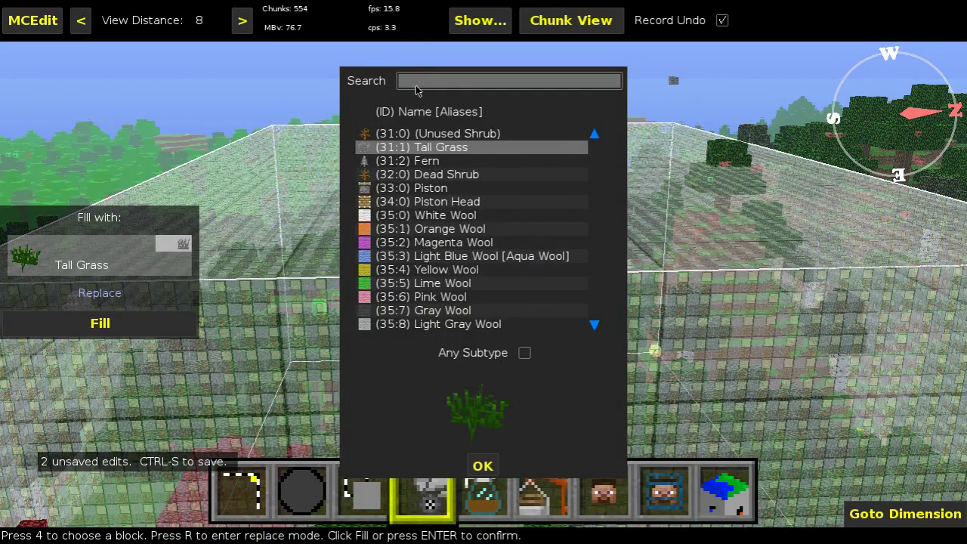
{"action": "type", "text": "poppy"}
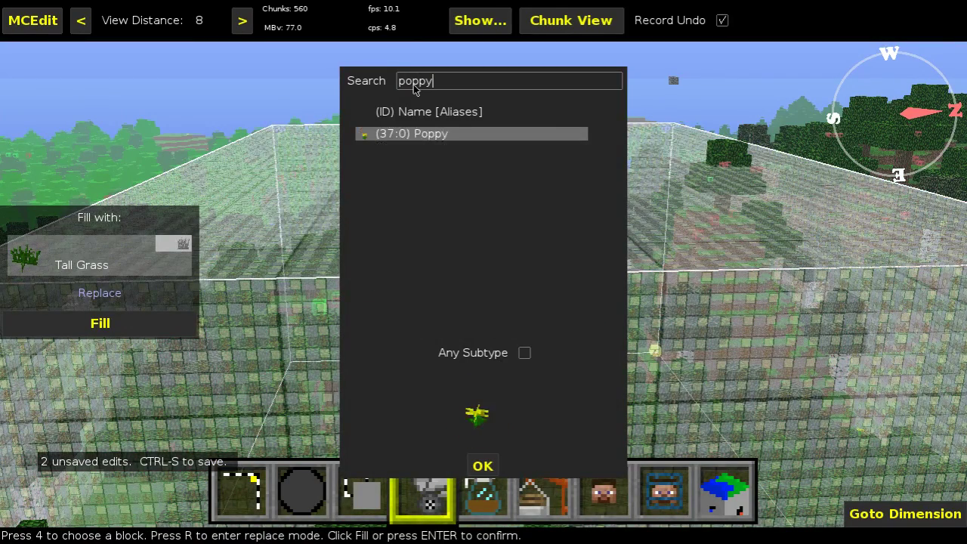
{"action": "key", "text": "Return"}
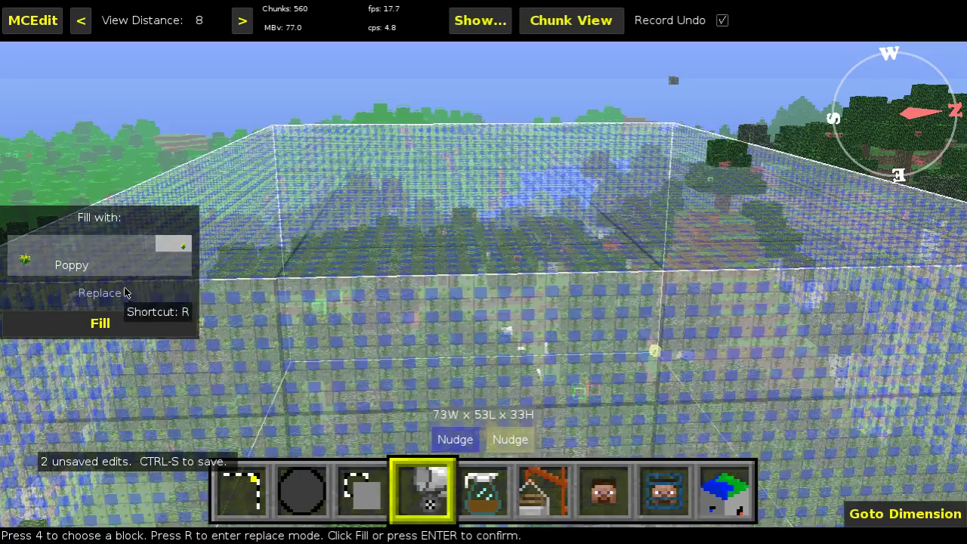
{"action": "left_click", "coordinate": [121, 292]}
{"action": "left_click", "coordinate": [486, 450]}
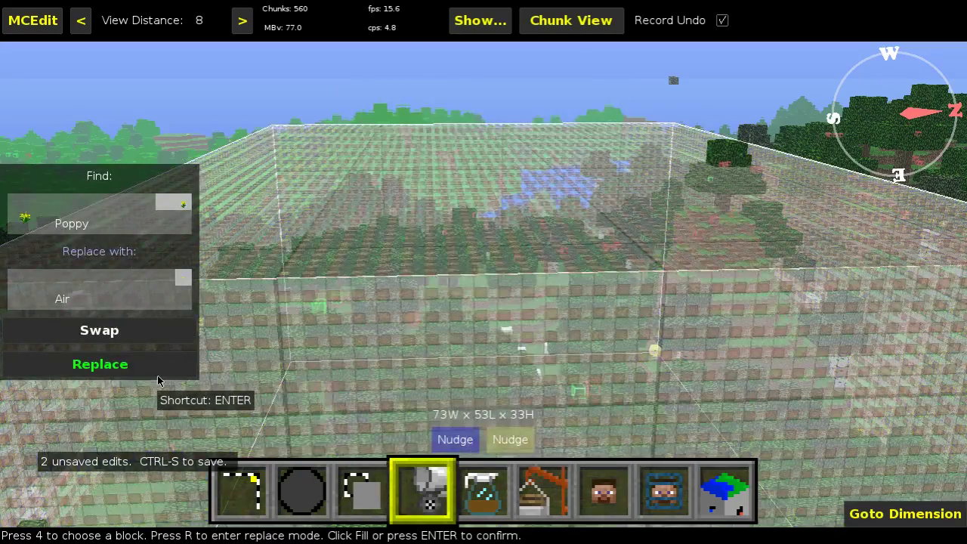
{"action": "left_click", "coordinate": [157, 377]}
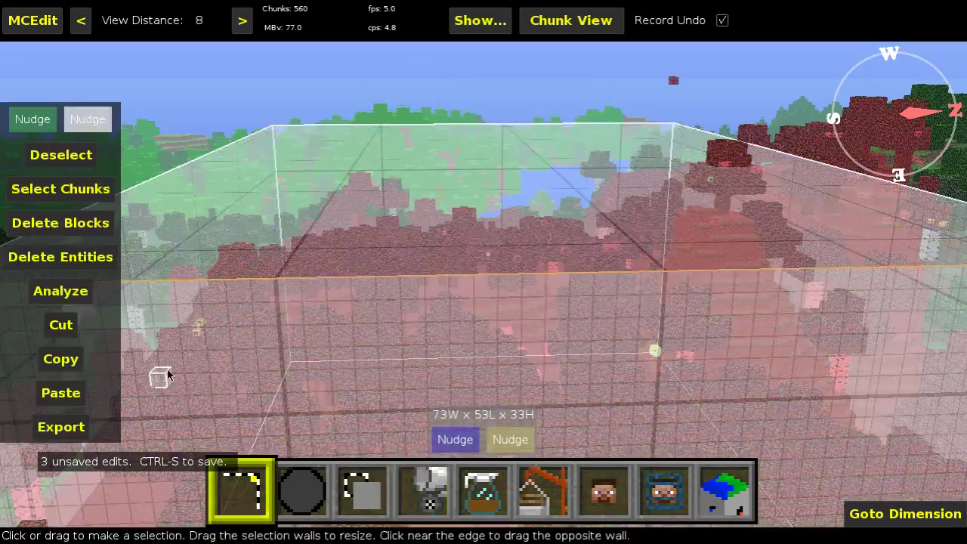
- Replace all Peony blocks in the selection with Air
{"action": "left_click", "coordinate": [427, 483]}
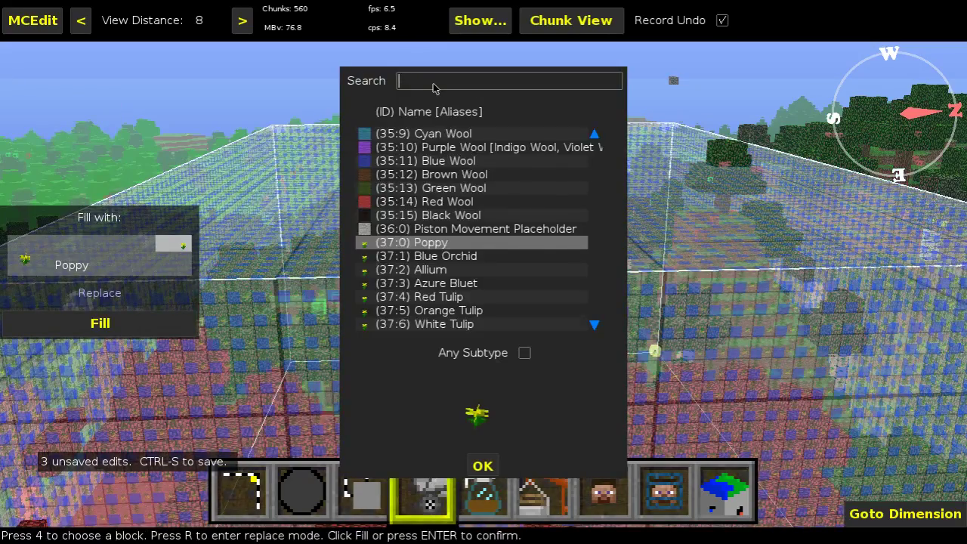
{"action": "type", "text": "peony"}
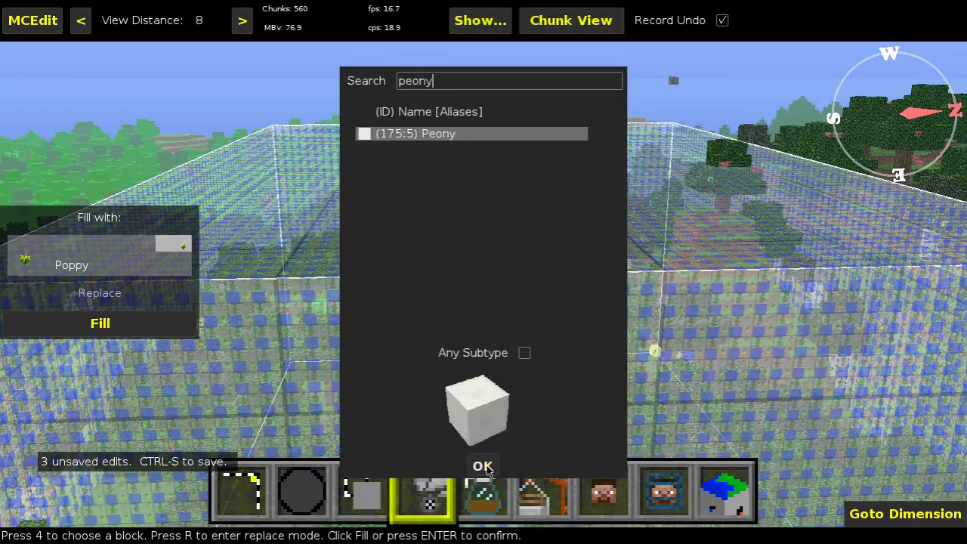
{"action": "left_click", "coordinate": [483, 466]}
{"action": "left_click", "coordinate": [139, 299]}
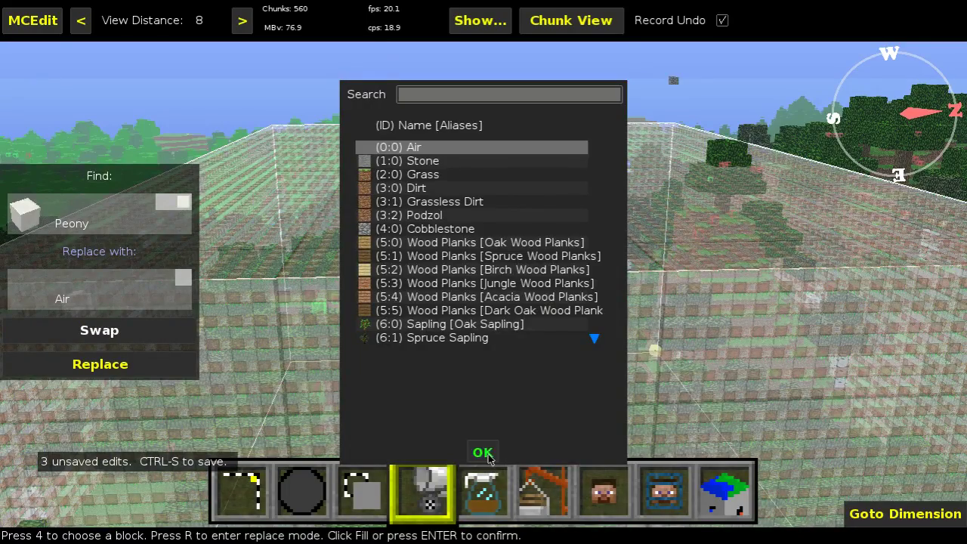
{"action": "left_click", "coordinate": [483, 452]}
{"action": "left_click", "coordinate": [130, 373]}
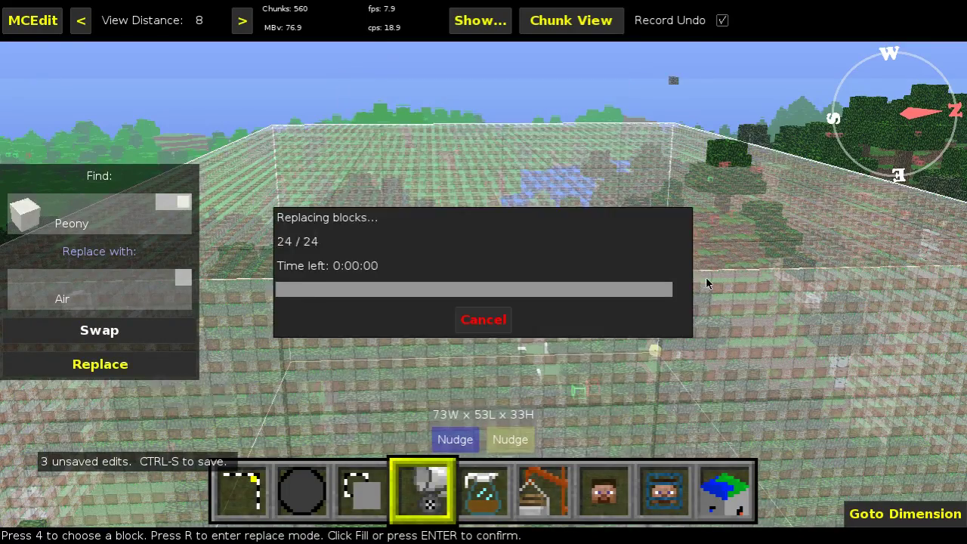
- Check the cleared forest floor, then open the Smooth snow 1.0 filter and keep Grass as its surface block
{"action": "right_click", "coordinate": [632, 284]}
{"action": "key", "text": "w"}
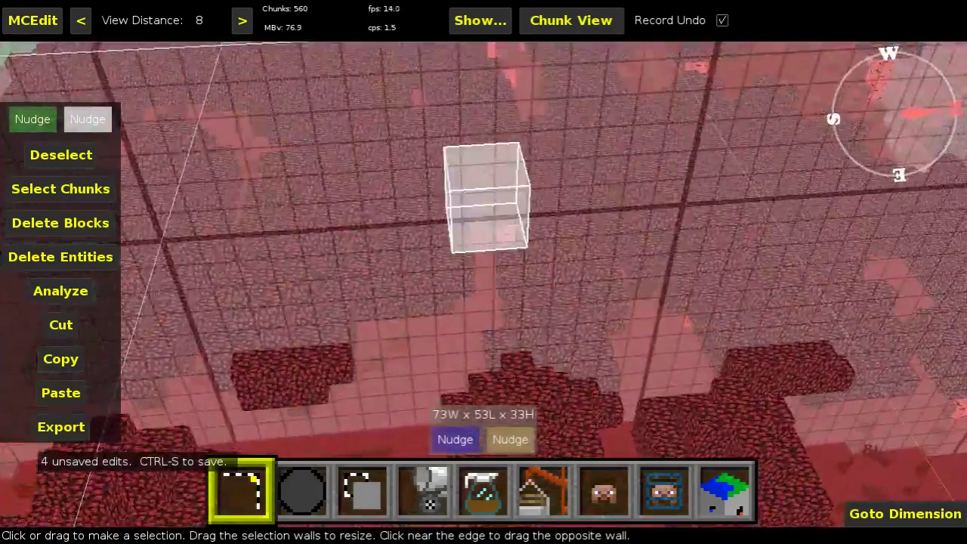
{"action": "key", "text": "w"}
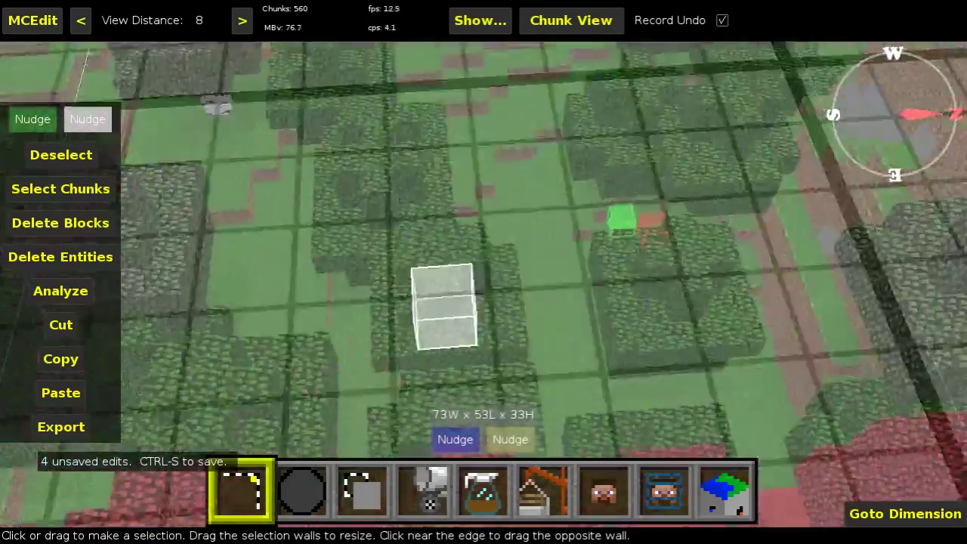
{"action": "key", "text": "space"}
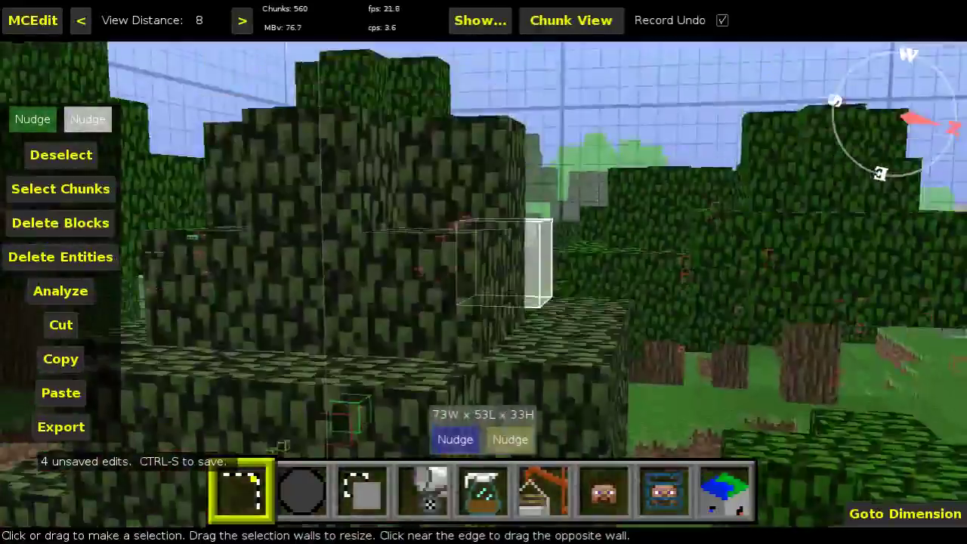
{"action": "key", "text": "s"}
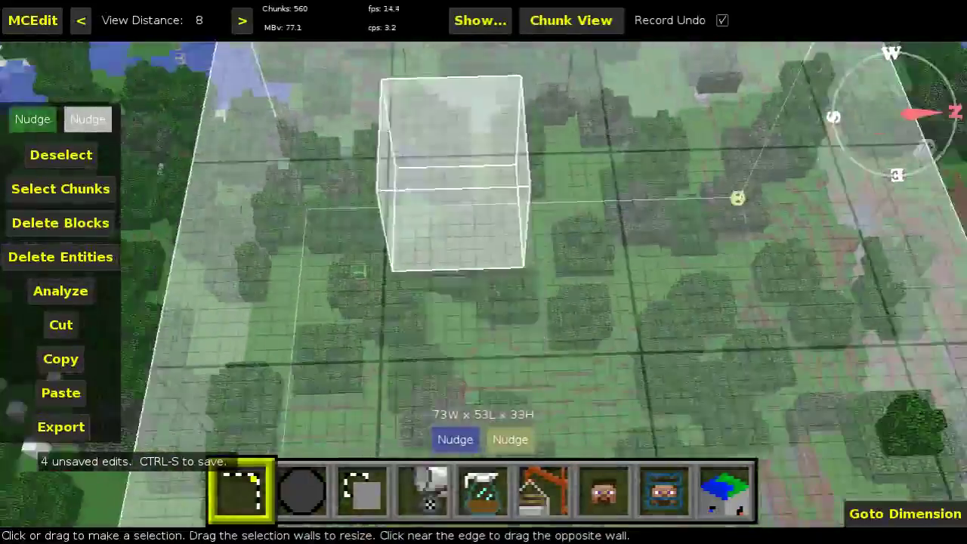
{"action": "key", "text": "w"}
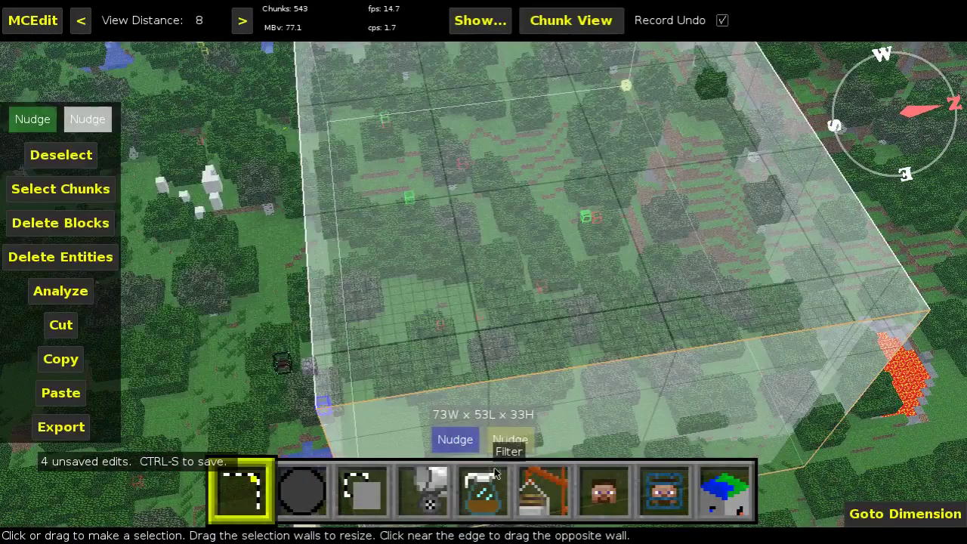
{"action": "left_click", "coordinate": [496, 474]}
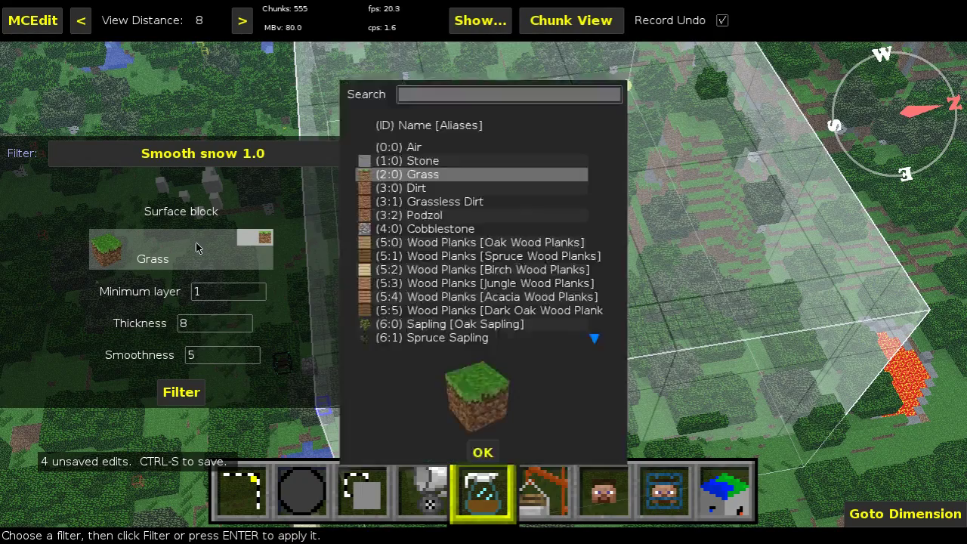
{"action": "left_click", "coordinate": [483, 451]}
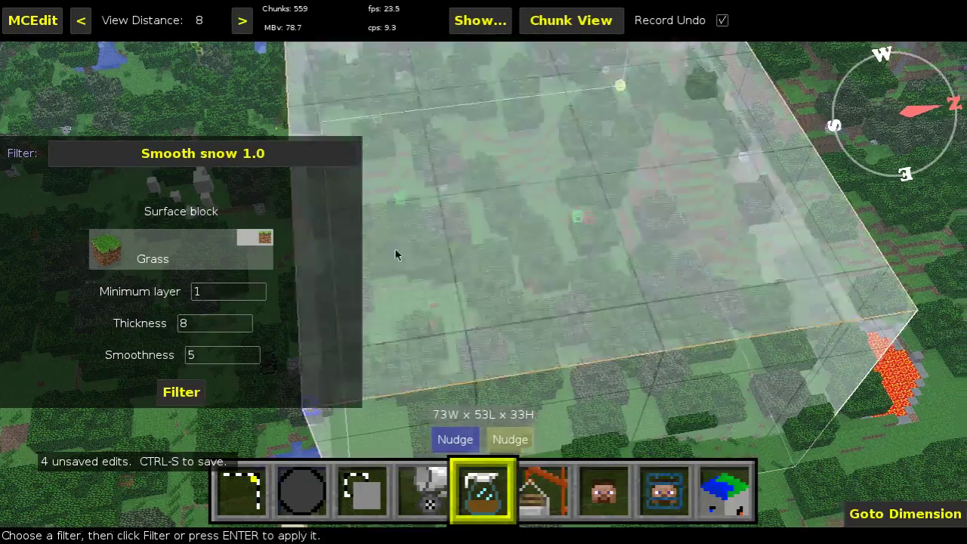
- Apply the Smooth snow 1.0 filter to the selection with surface block Grass, minimum layer 1, thickness 8 and smoothness 5
{"action": "right_click", "coordinate": [397, 254]}
{"action": "key", "text": "w"}
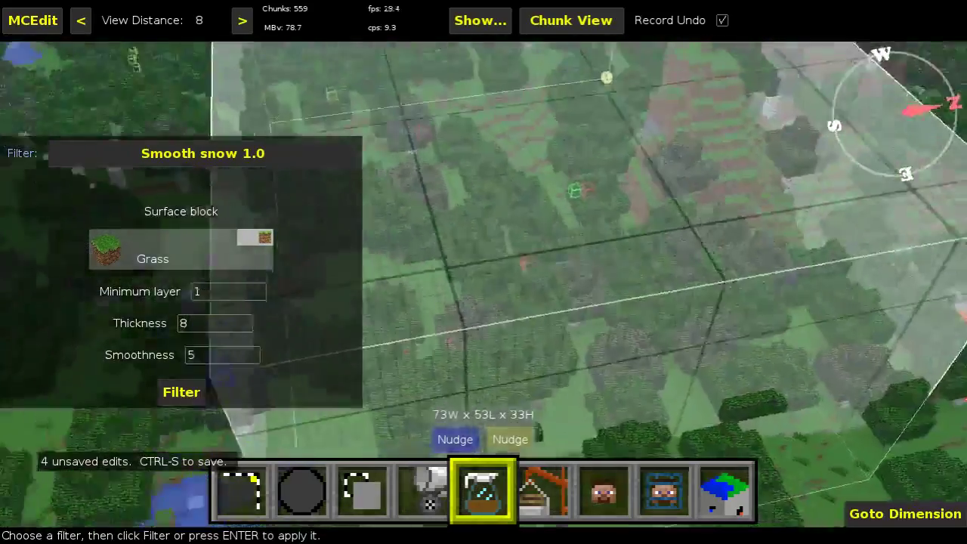
{"action": "key", "text": "s"}
{"action": "right_click", "coordinate": [396, 254]}
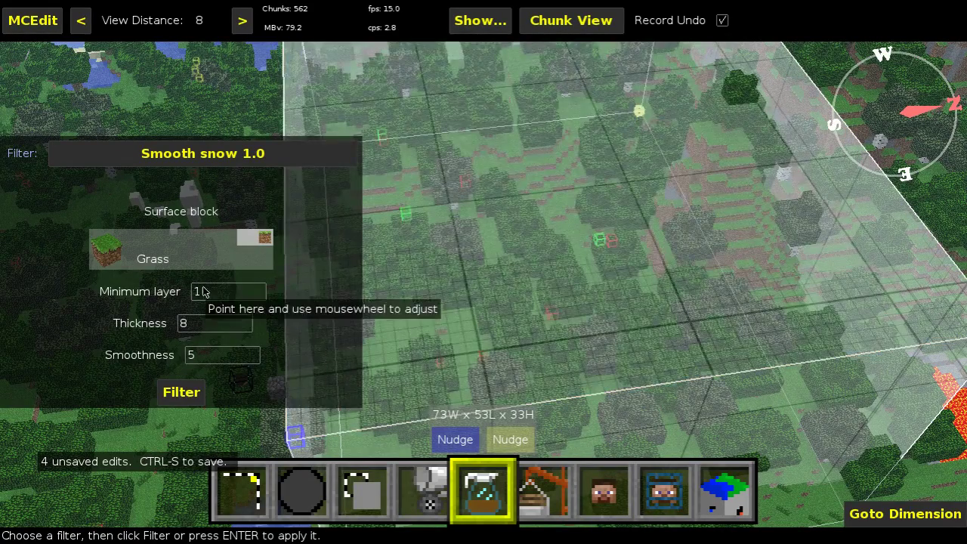
{"action": "key", "text": "a"}
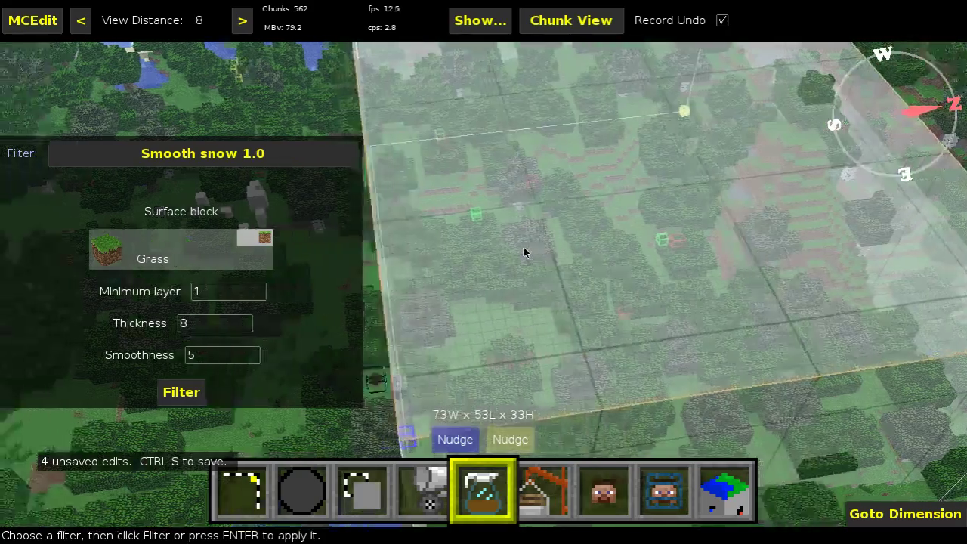
{"action": "key", "text": "d"}
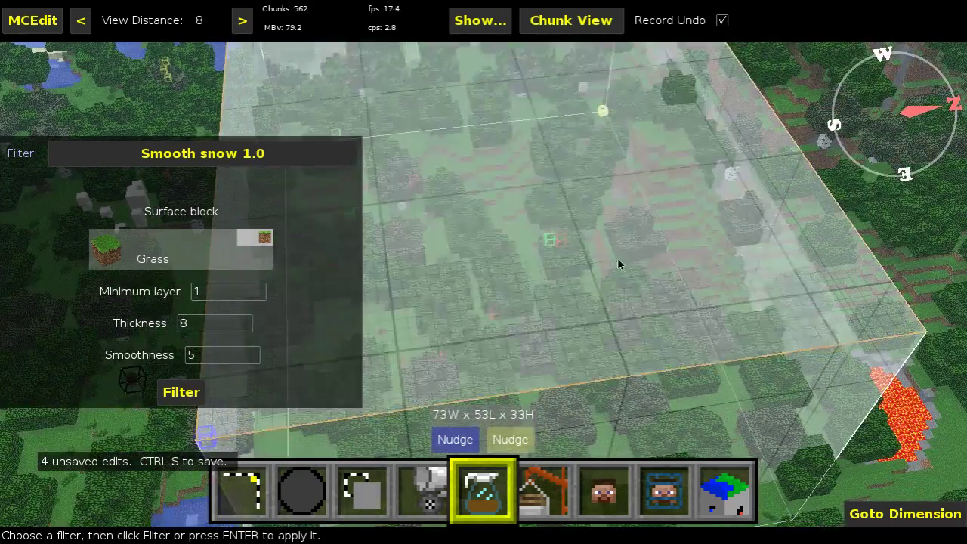
{"action": "right_click", "coordinate": [619, 264]}
{"action": "right_click", "coordinate": [619, 264]}
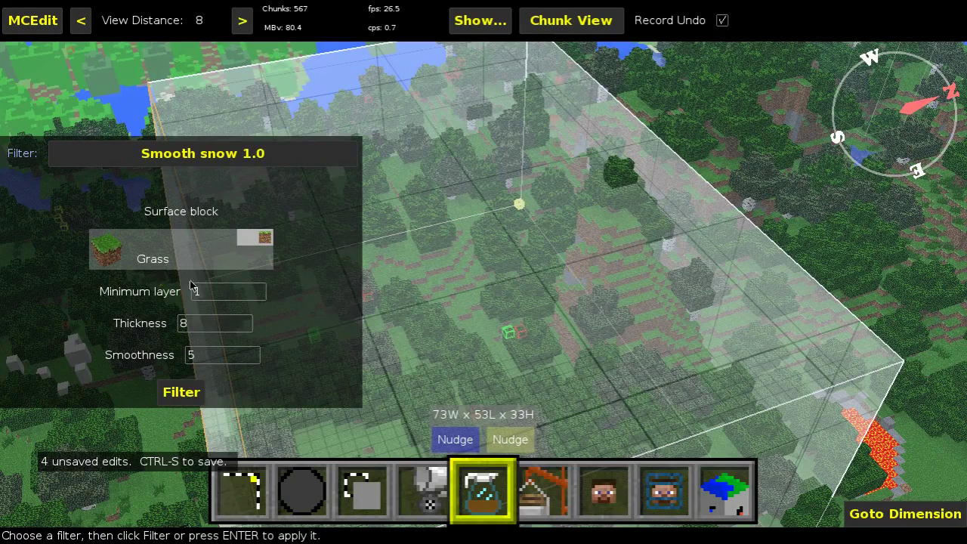
{"action": "key", "text": "s"}
{"action": "key", "text": "w"}
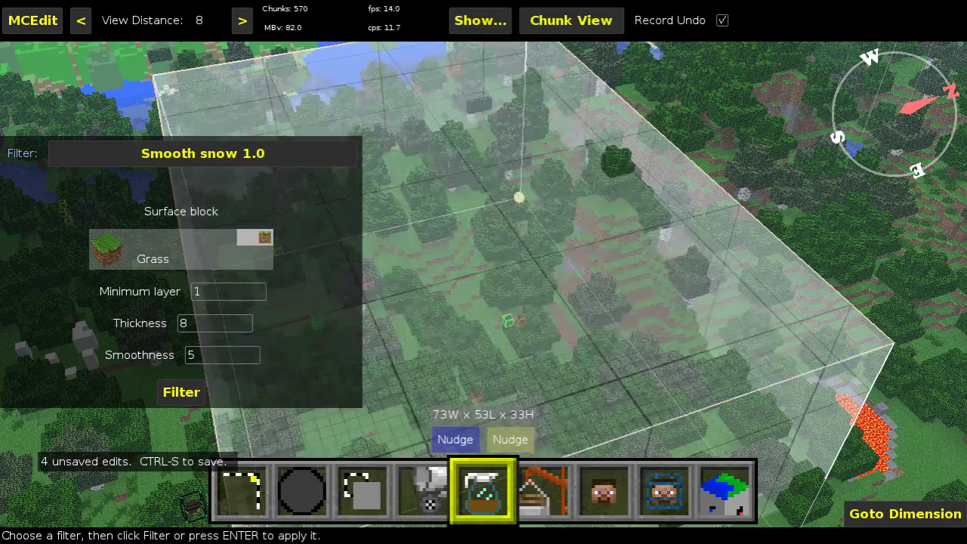
{"action": "key", "text": "z"}
{"action": "key", "text": "q"}
{"action": "key", "text": "s"}
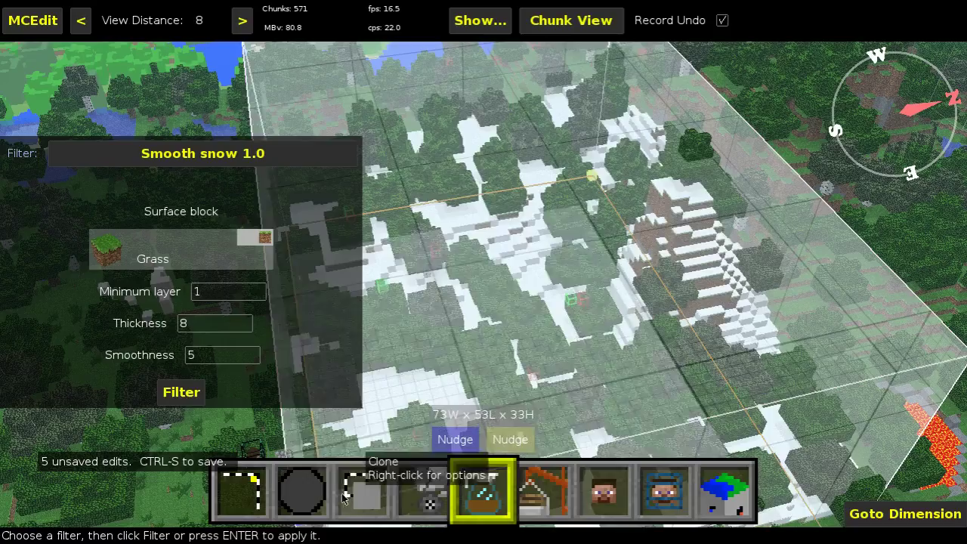
- Examine the snow cover across the filtered forest selection from above
{"action": "right_click", "coordinate": [371, 396]}
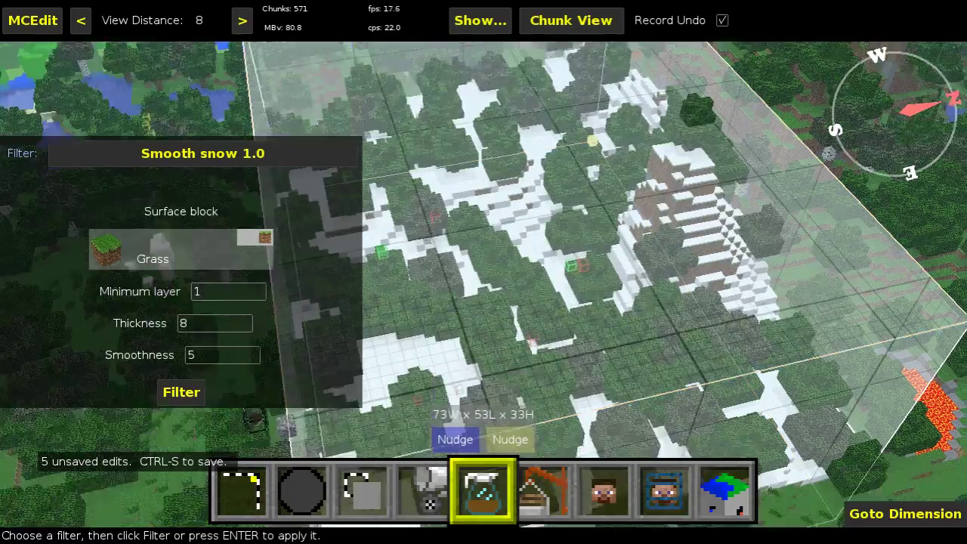
{"action": "key", "text": "w"}
{"action": "key", "text": "s"}
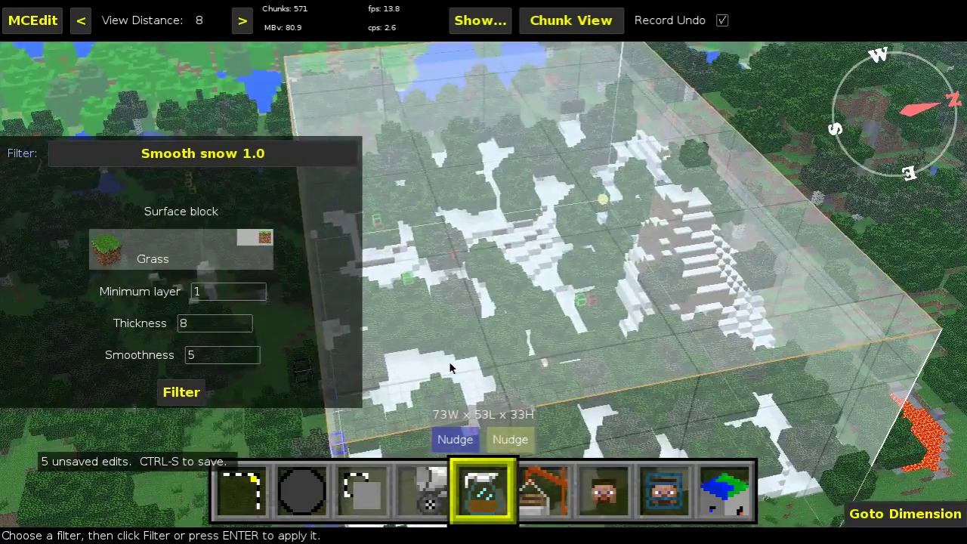
{"action": "right_click", "coordinate": [450, 363]}
{"action": "right_click_drag", "start_coordinate": [483, 368], "coordinate": [448, 361]}
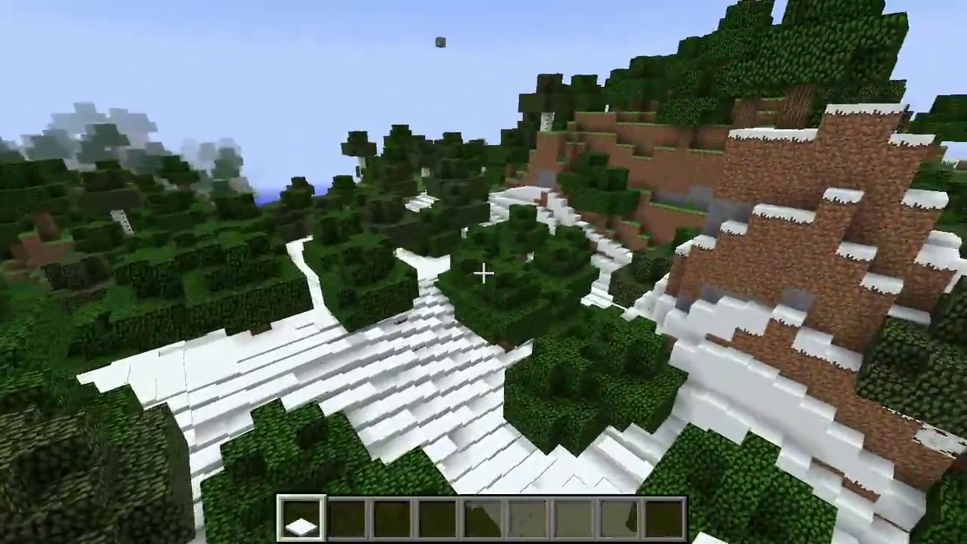
- Fly down to the snowy slope in Minecraft and examine the snow layers up close
{"action": "key", "text": "w"}
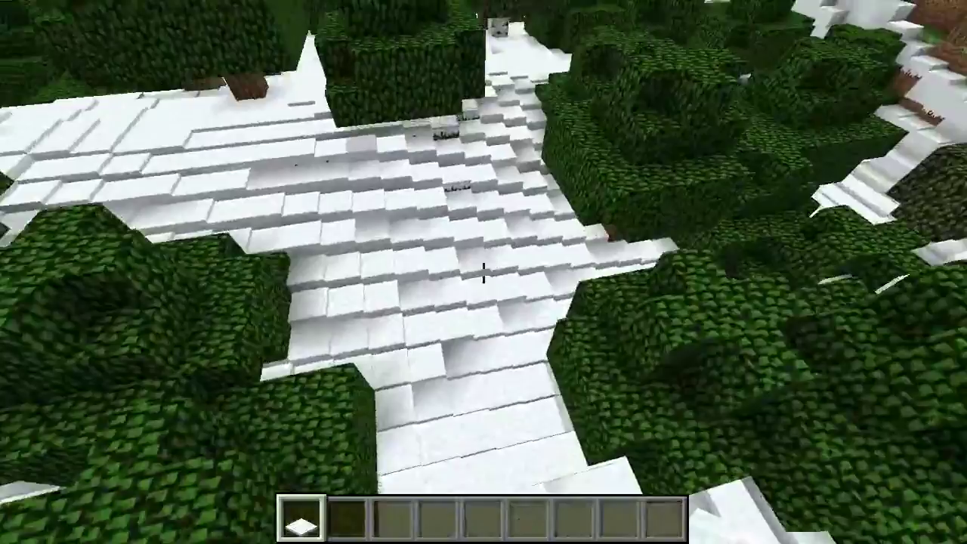
{"action": "key", "text": "w"}
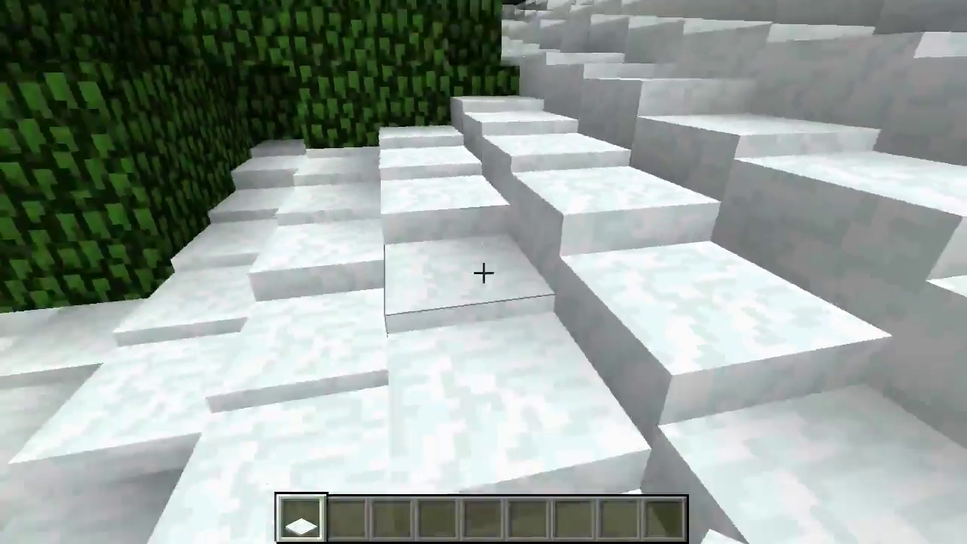